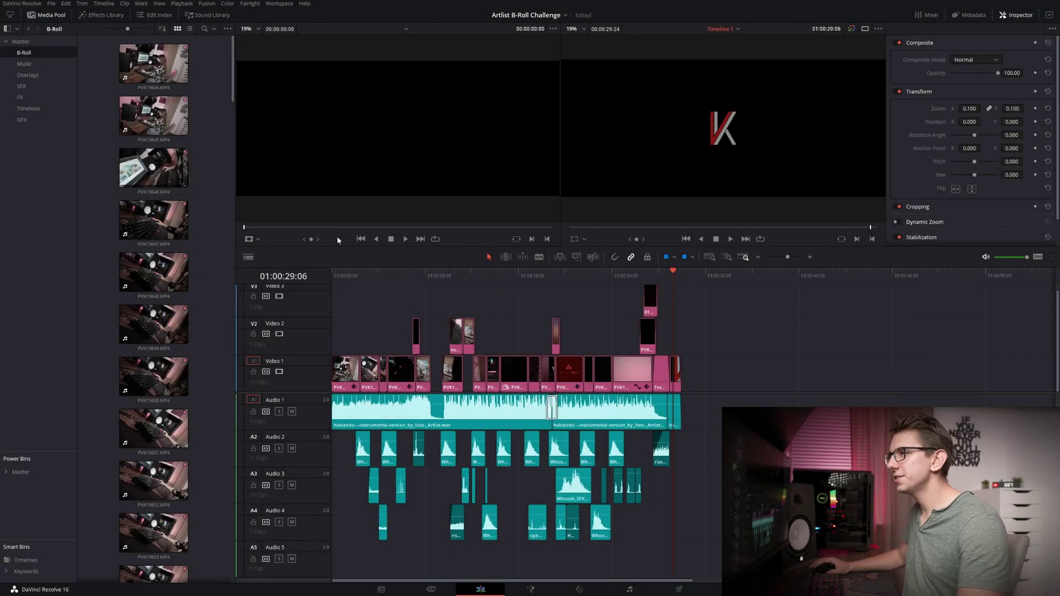
Step: Open Keyboard Customization and switch the keyboard preset to the default DaVinci Resolve preset
click(26, 4)
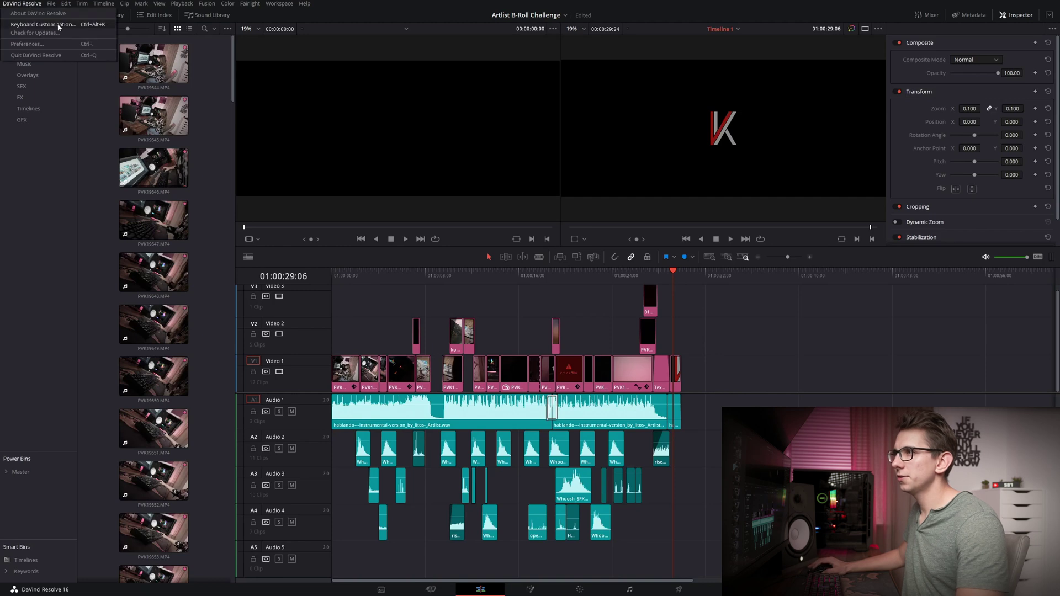
click(42, 24)
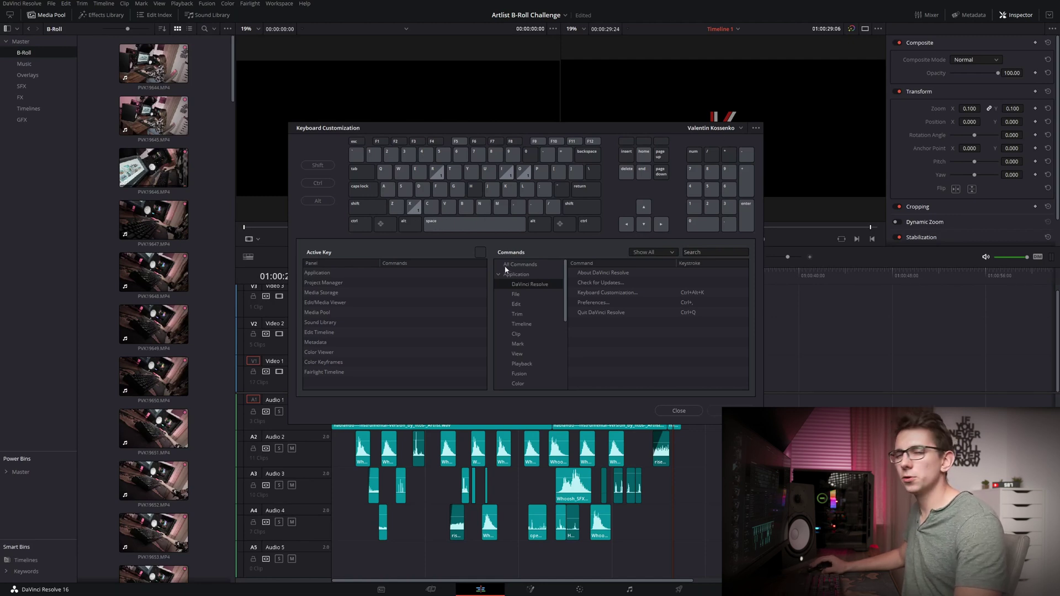
click(740, 129)
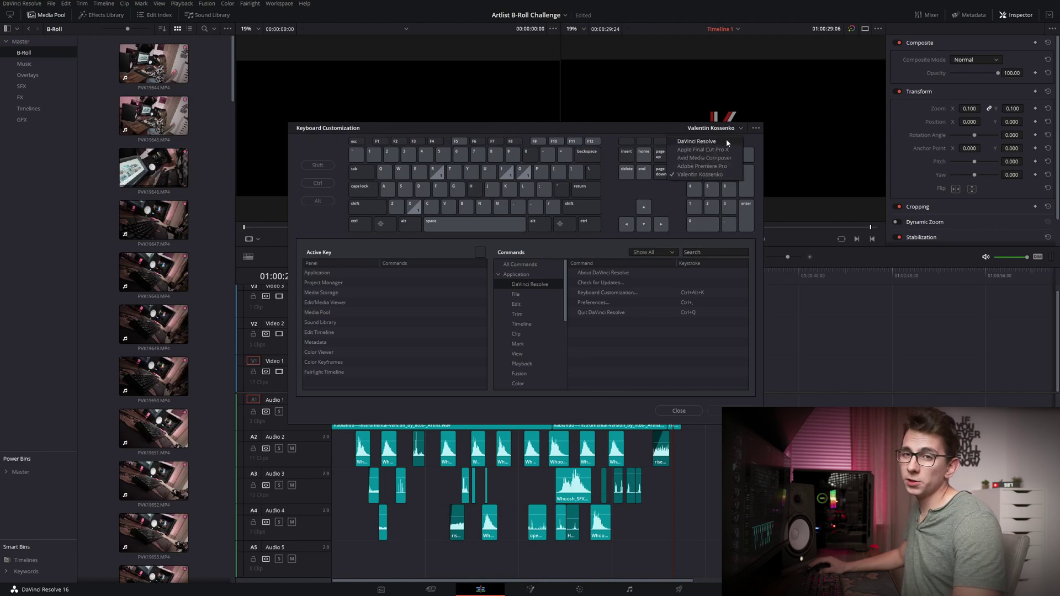
click(726, 140)
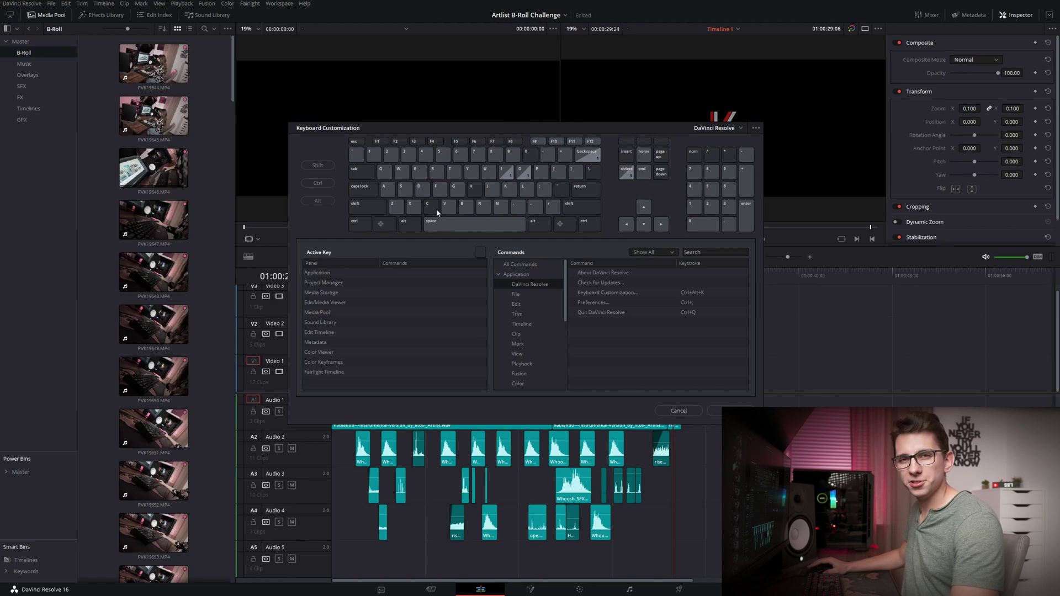
Step: Search 'razor' and add C as a second Razor shortcut alongside Ctrl+B
key(ctrl+f)
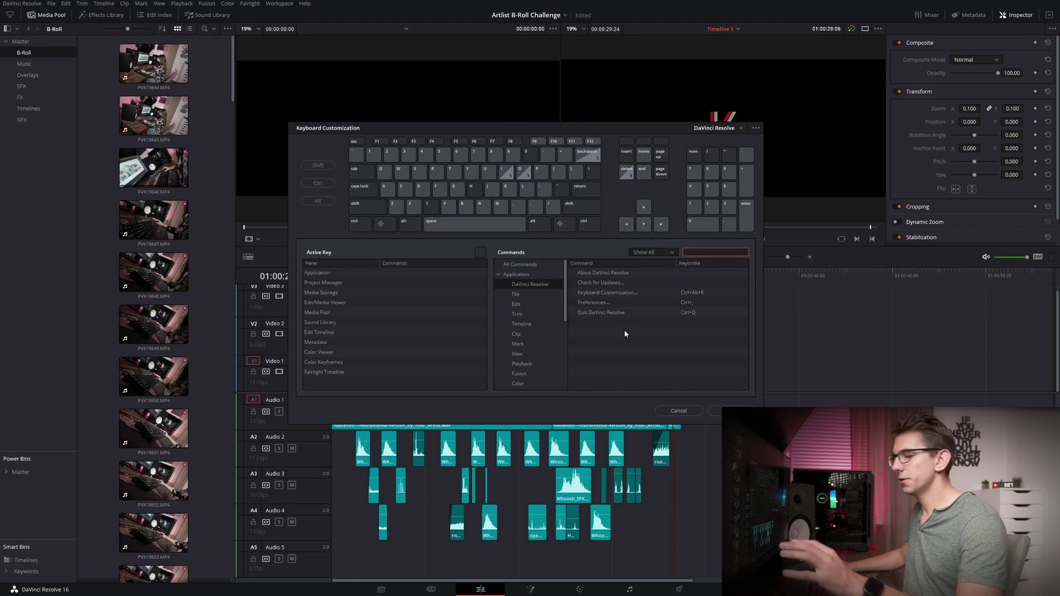
click(527, 265)
click(731, 252)
text(razor)
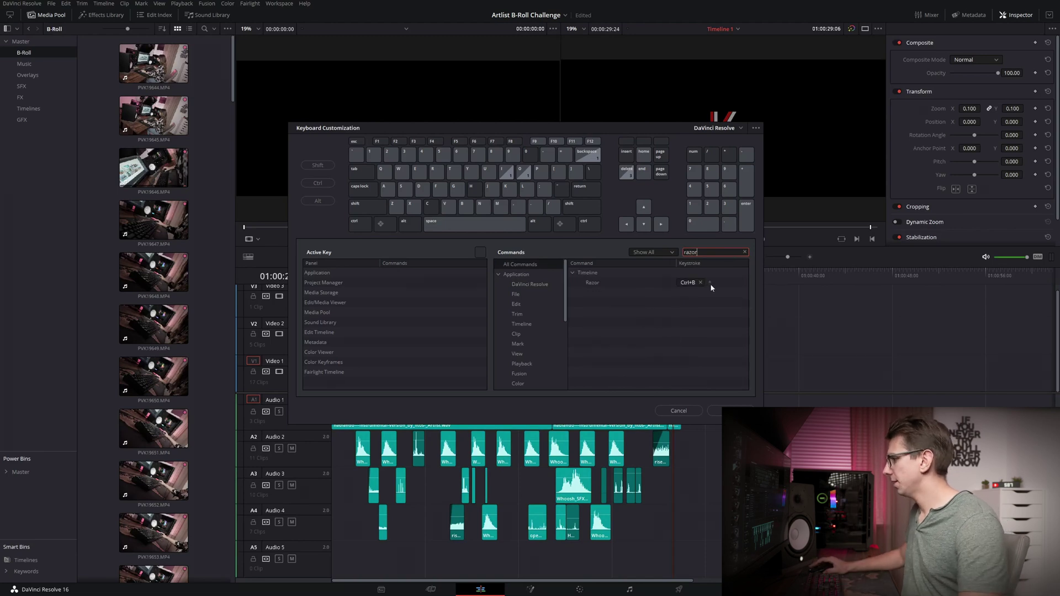
click(710, 282)
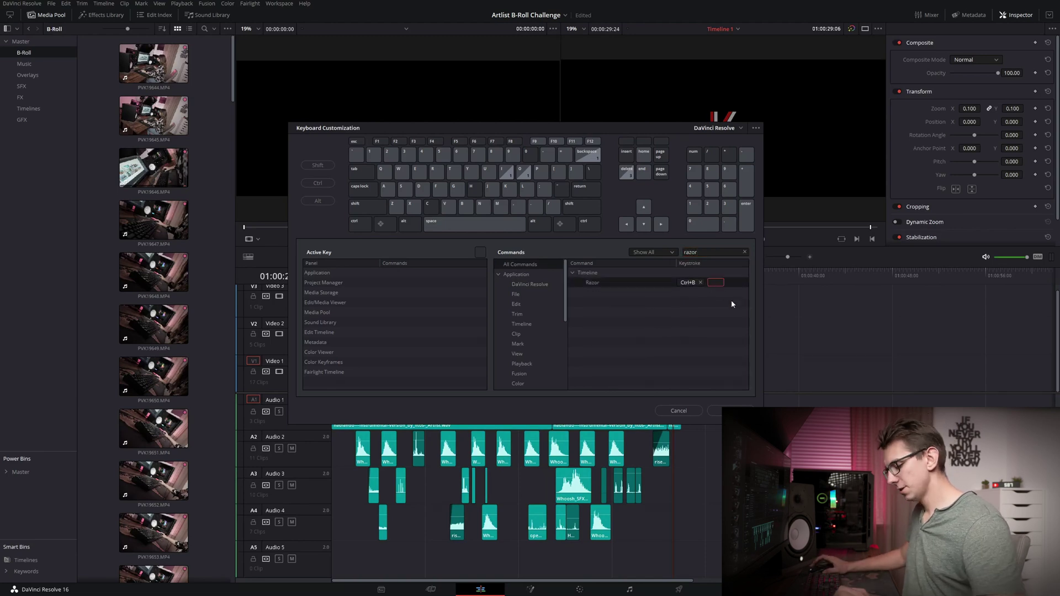
key(c)
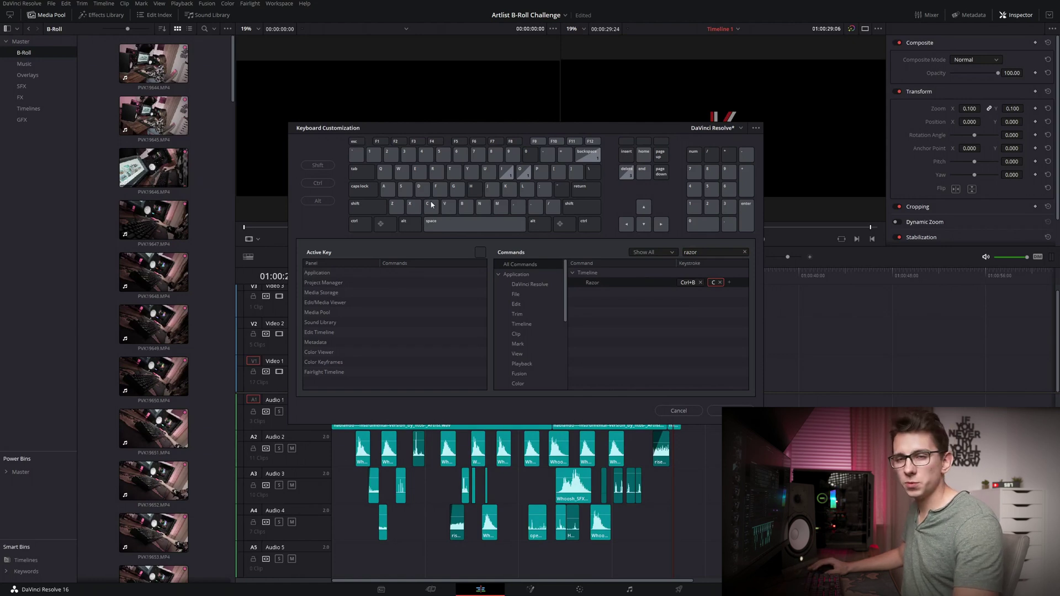
mouse_move(605, 288)
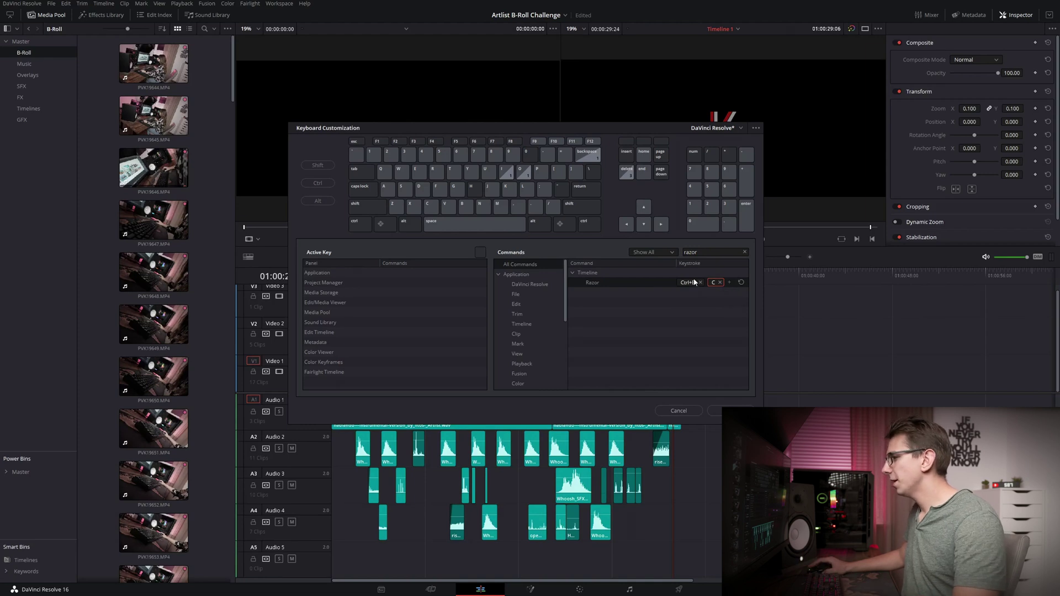
Step: Search 'delete' and add X as an extra shortcut for Delete Selected
click(414, 210)
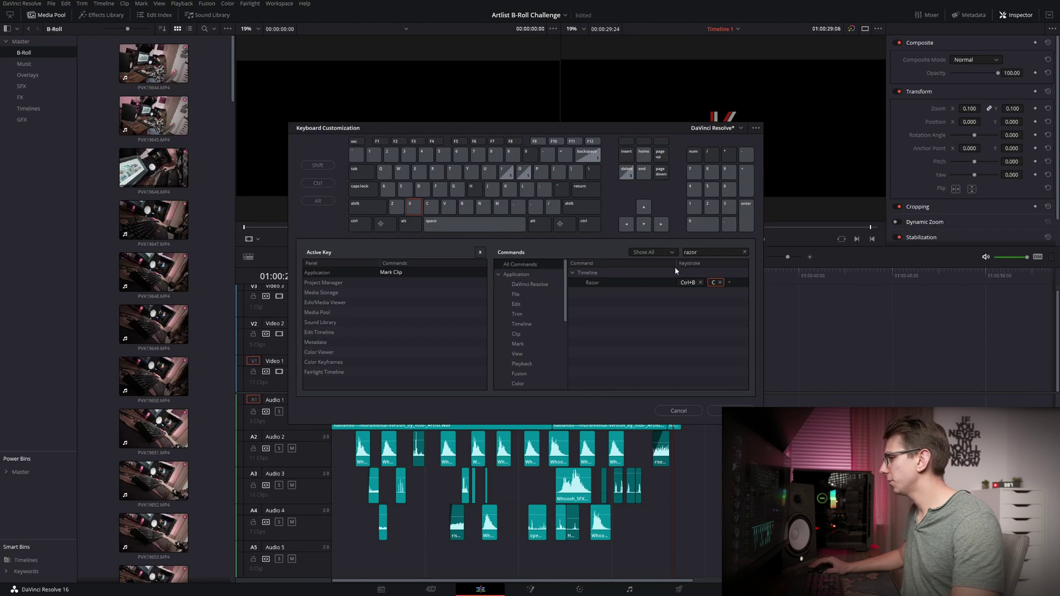
double_click(713, 252)
text(d)
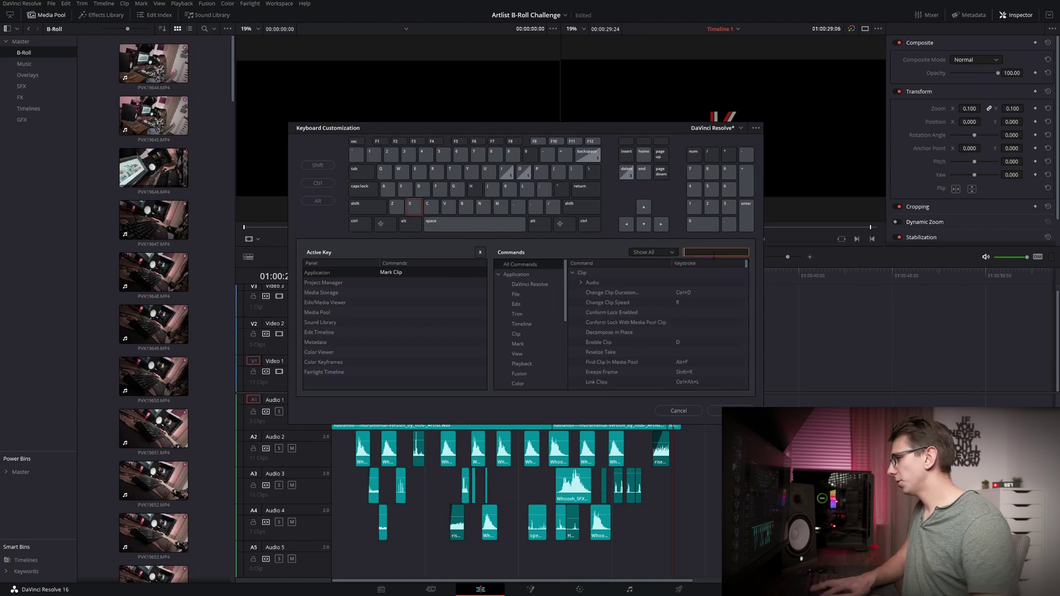
text(elete)
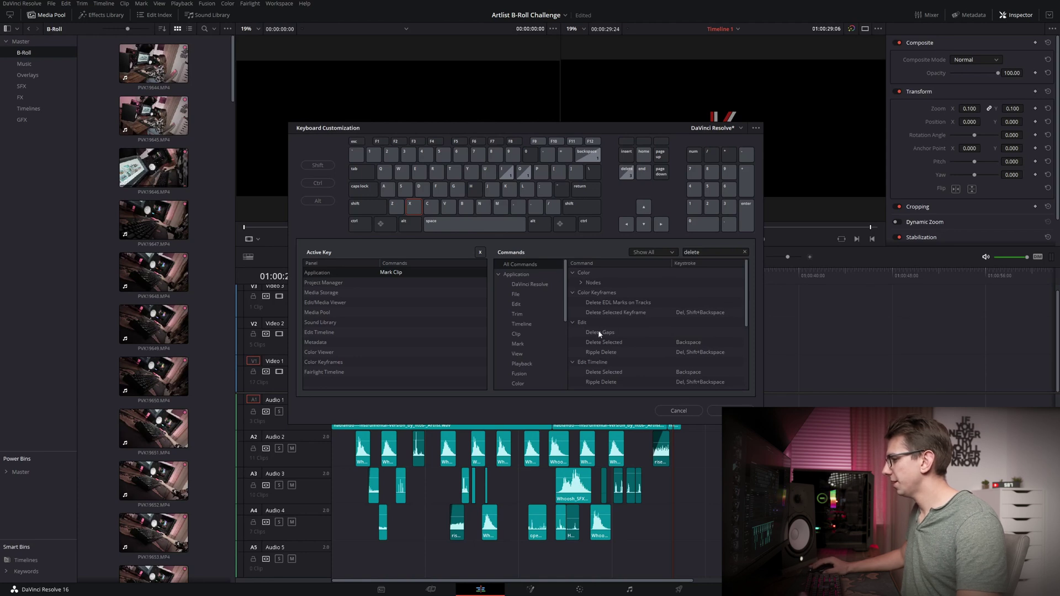
mouse_move(590, 344)
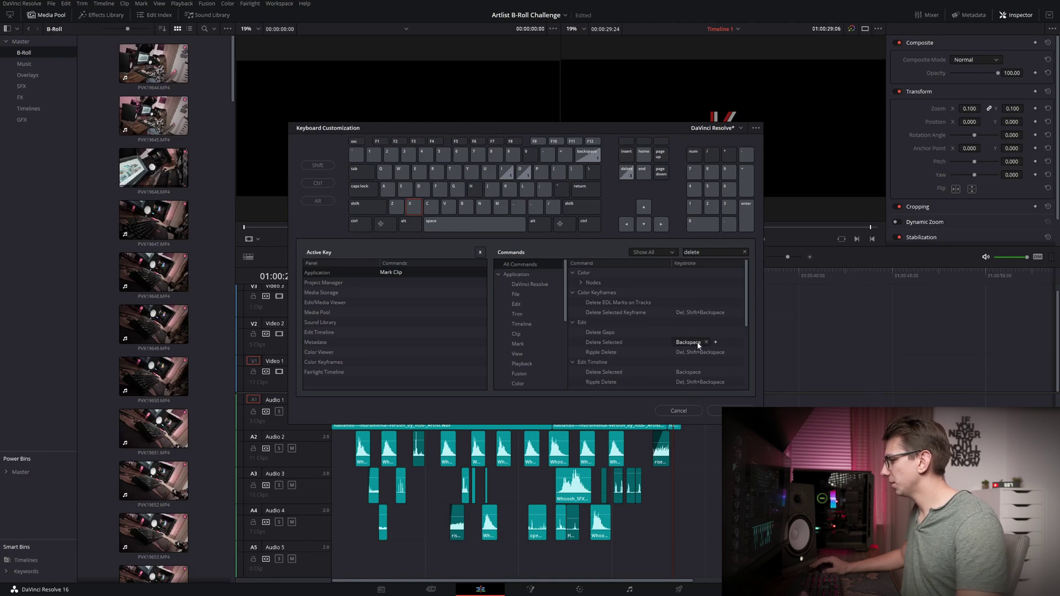
click(715, 343)
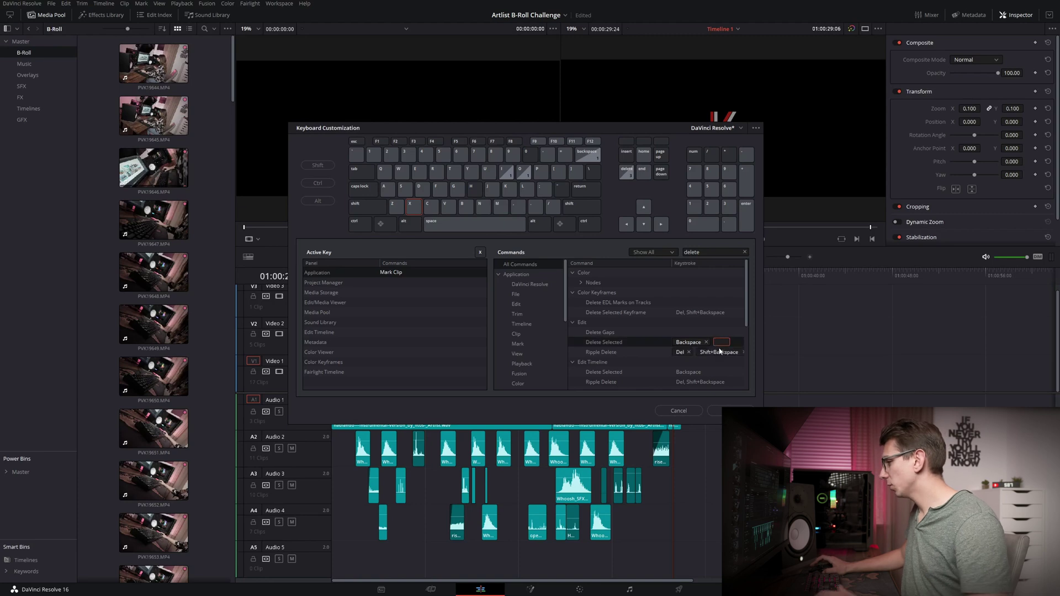
key(x)
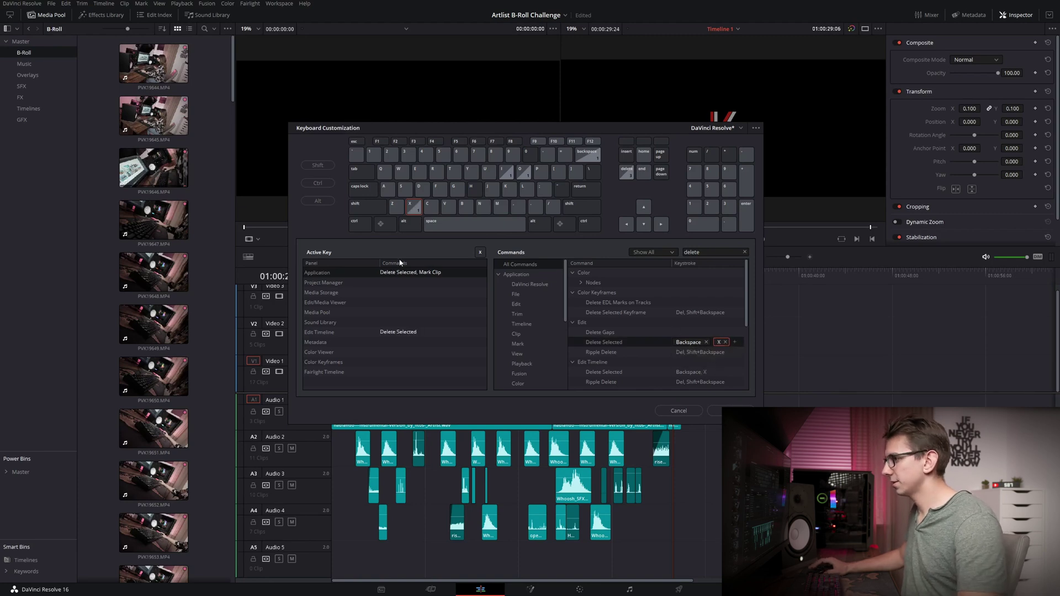
Step: Search 'mark clip' and remove the X keystroke from Mark Clip
click(744, 252)
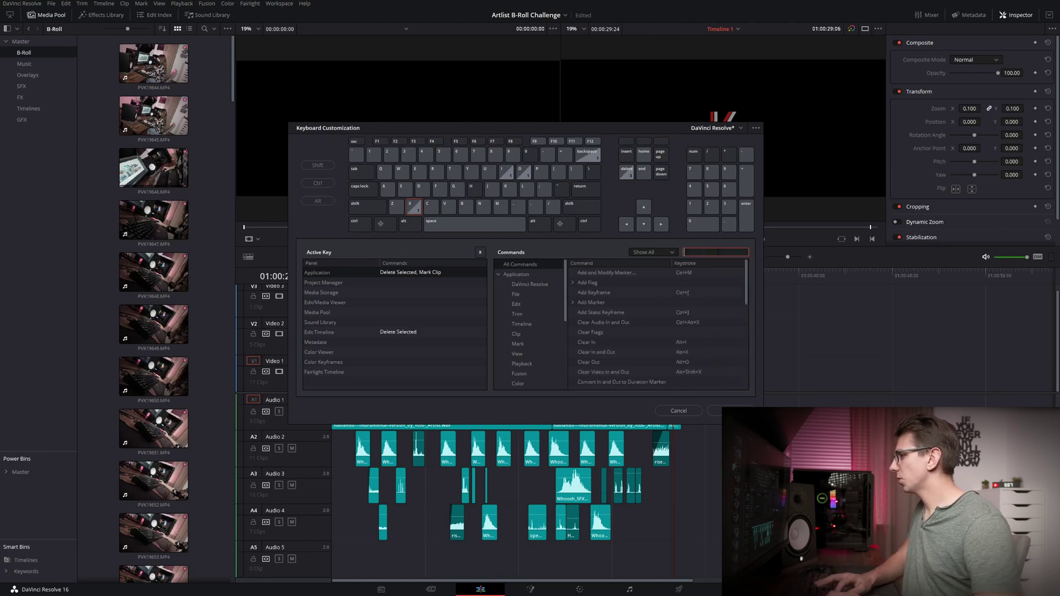
text(mark clip)
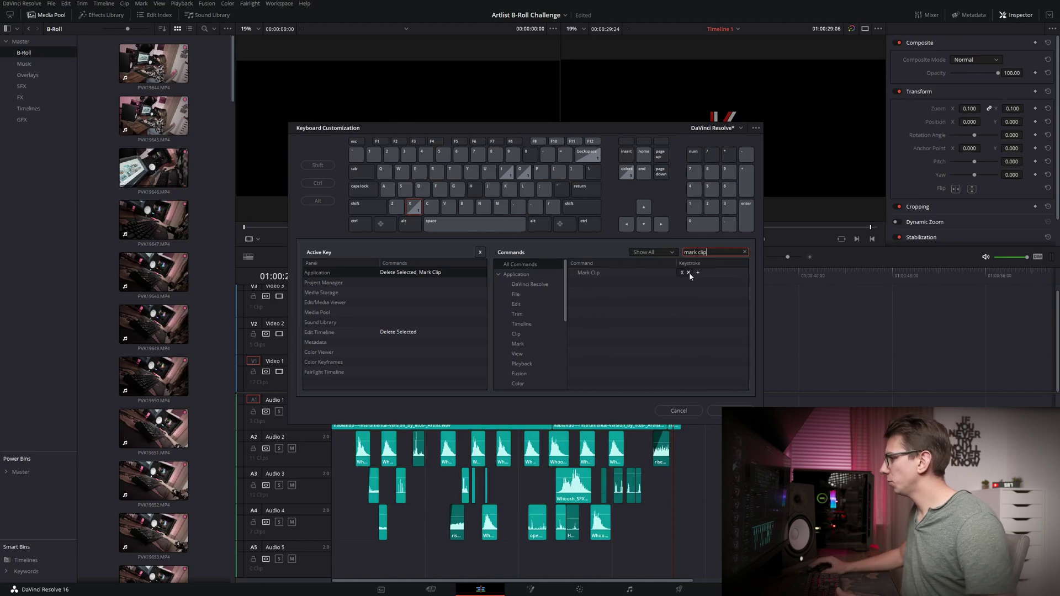
click(688, 273)
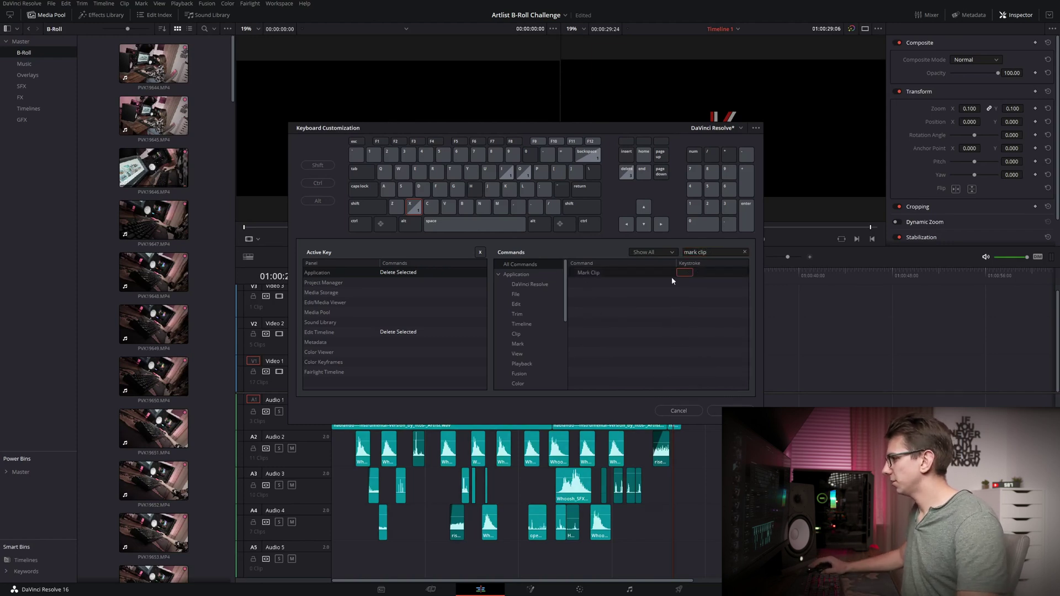
click(744, 252)
Step: Remove Backspace from Delete Selected, replace Ripple Delete's Del and Shift+Backspace with Shift+X
text(delete)
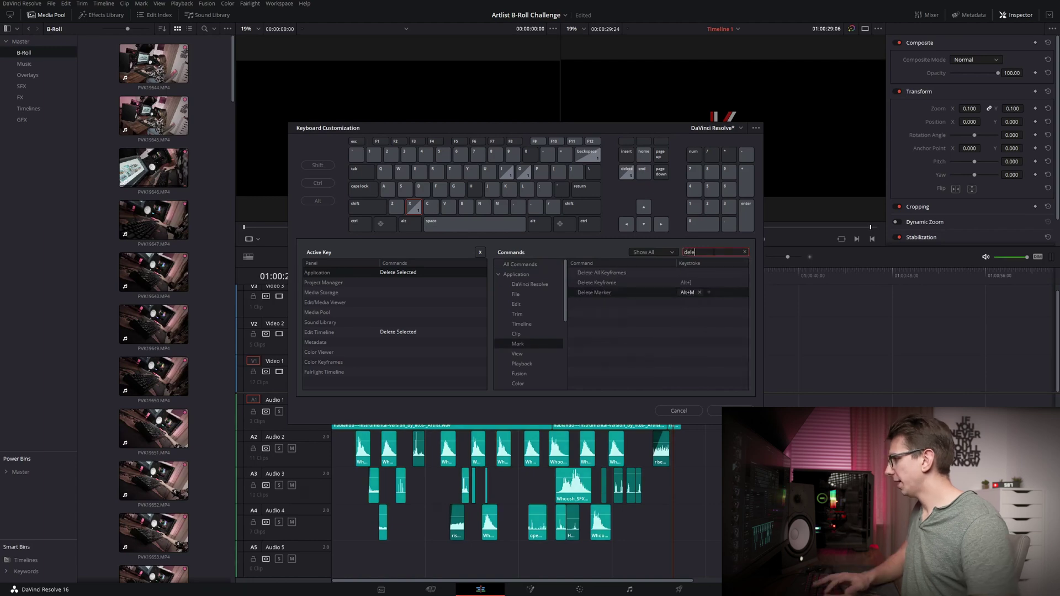
click(529, 266)
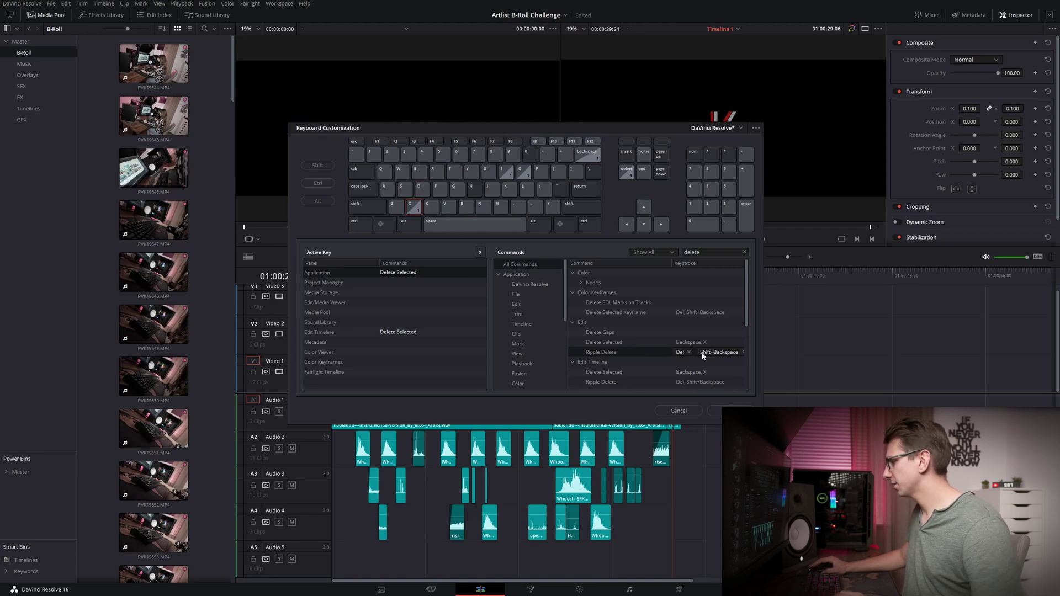
click(743, 353)
click(689, 343)
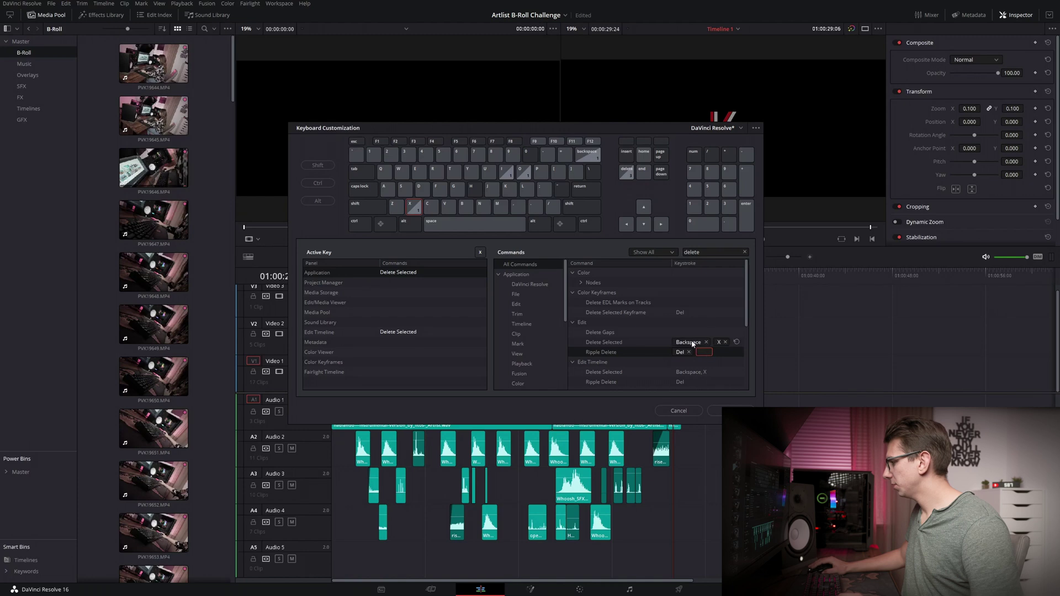
click(707, 342)
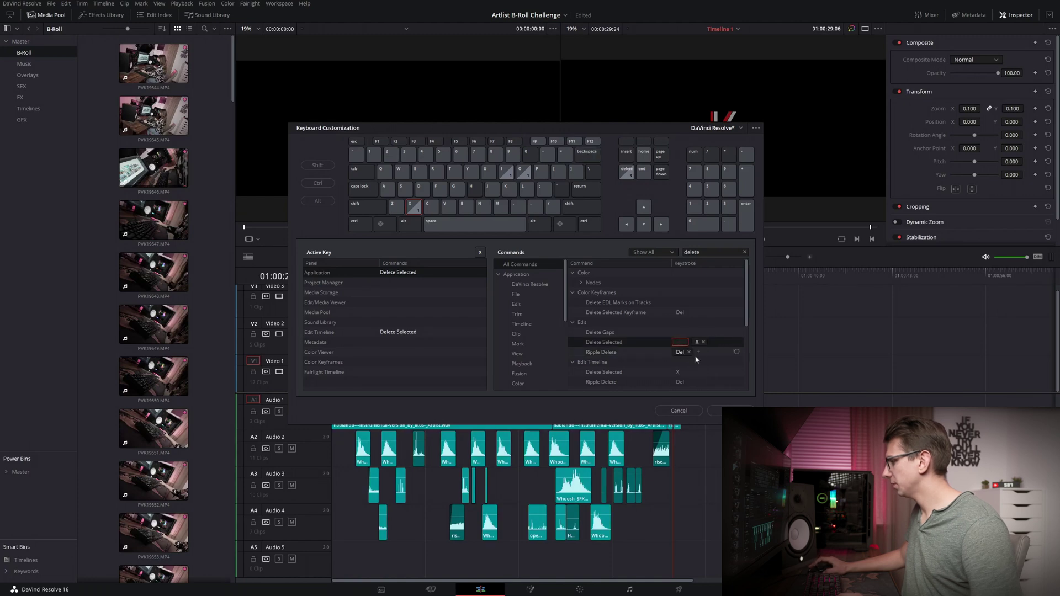
click(688, 352)
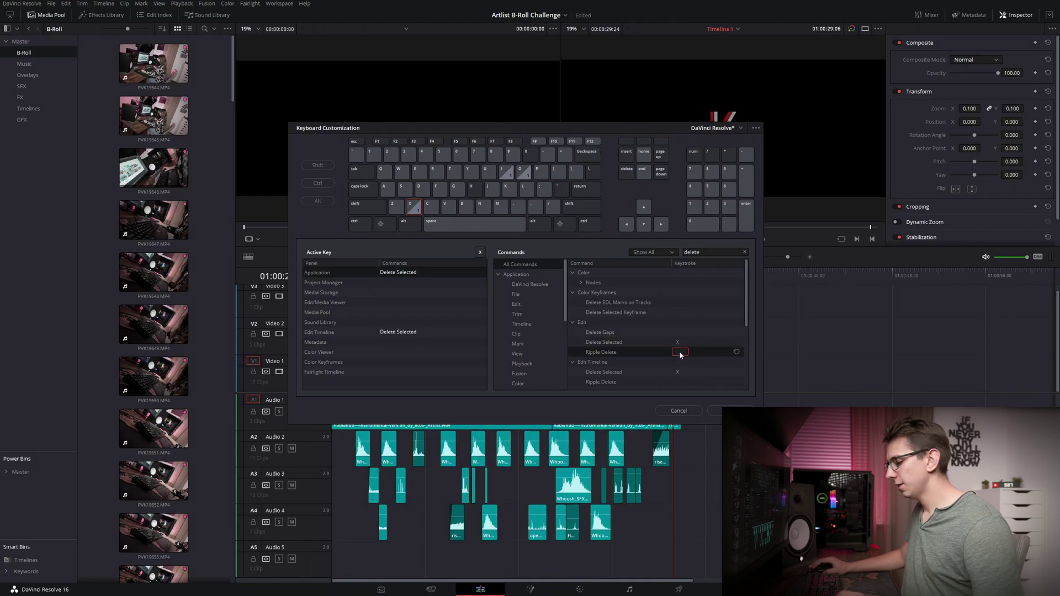
key(shift+x)
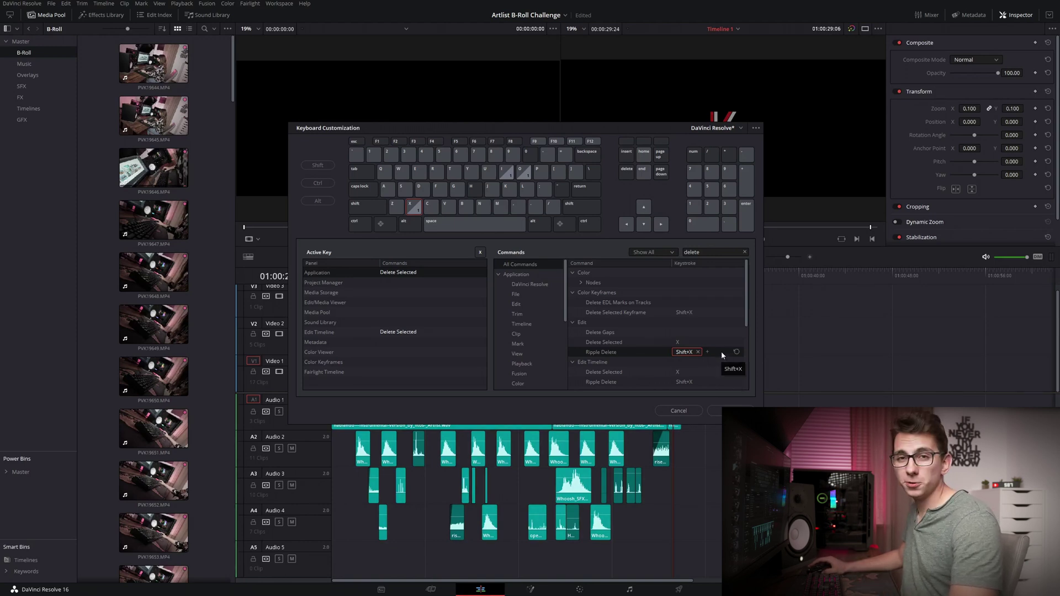
click(744, 252)
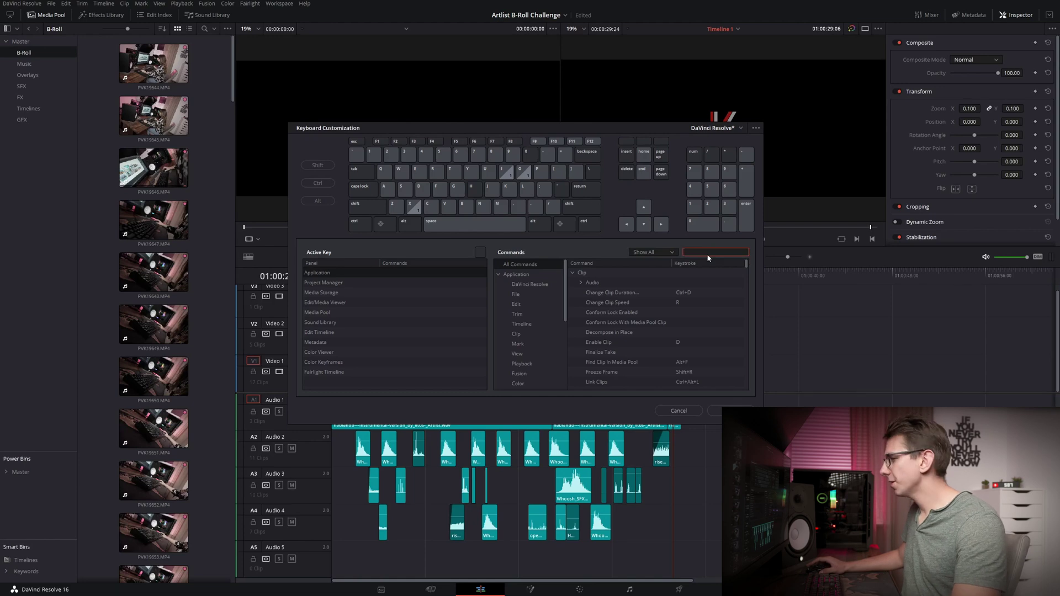
Step: Search 'render', give Render Cache Color Output the F5 shortcut, and choose Save As
text(render)
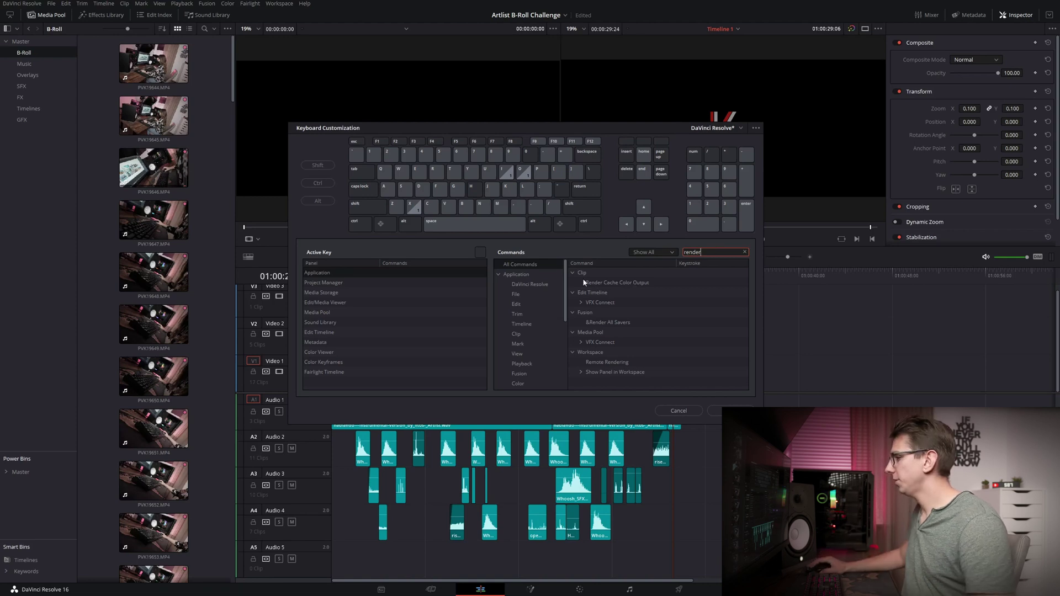
click(622, 282)
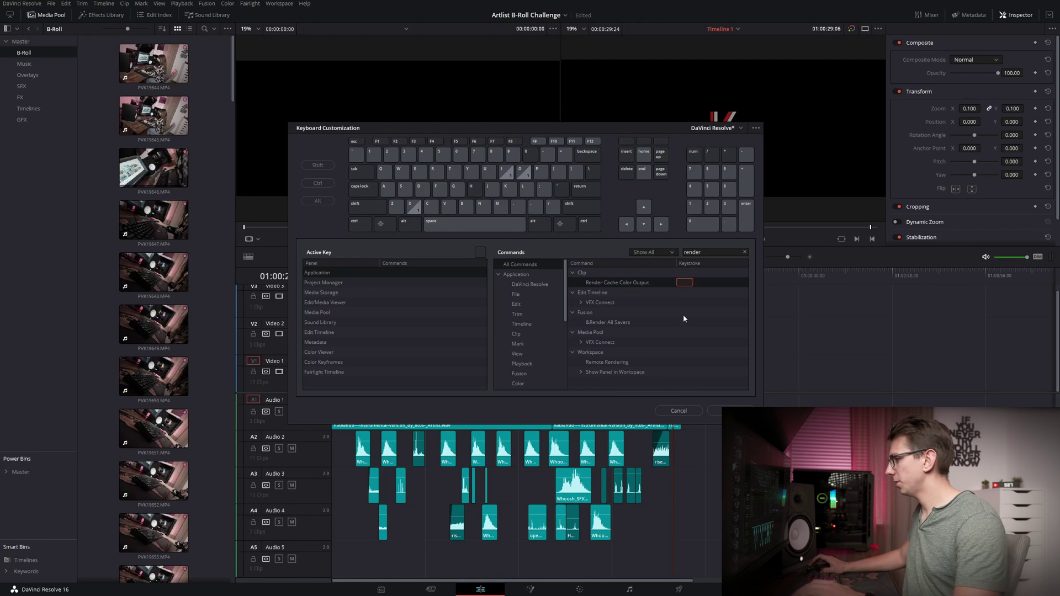
key(F5)
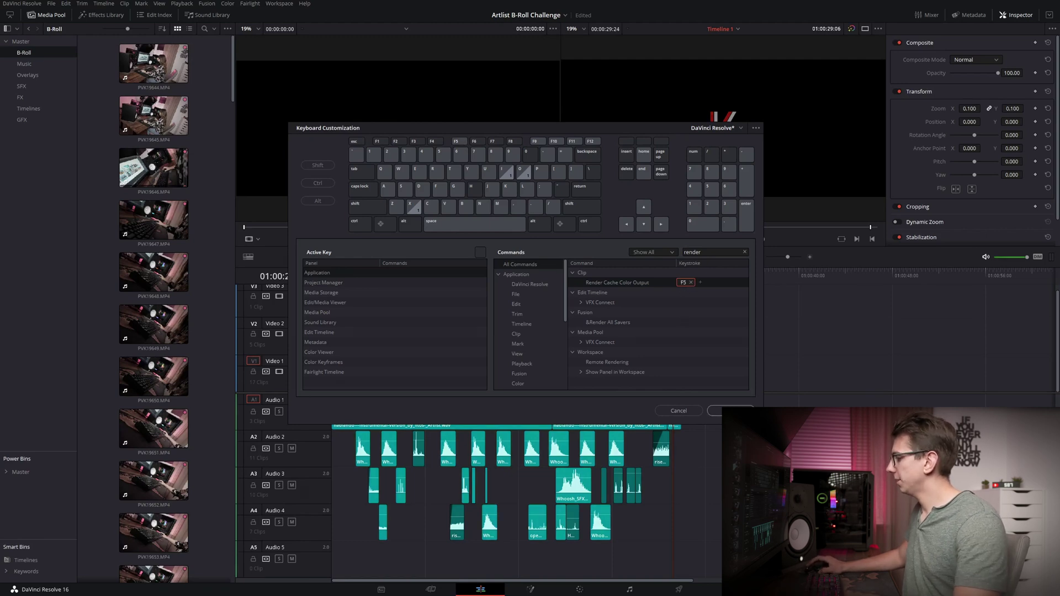
click(728, 411)
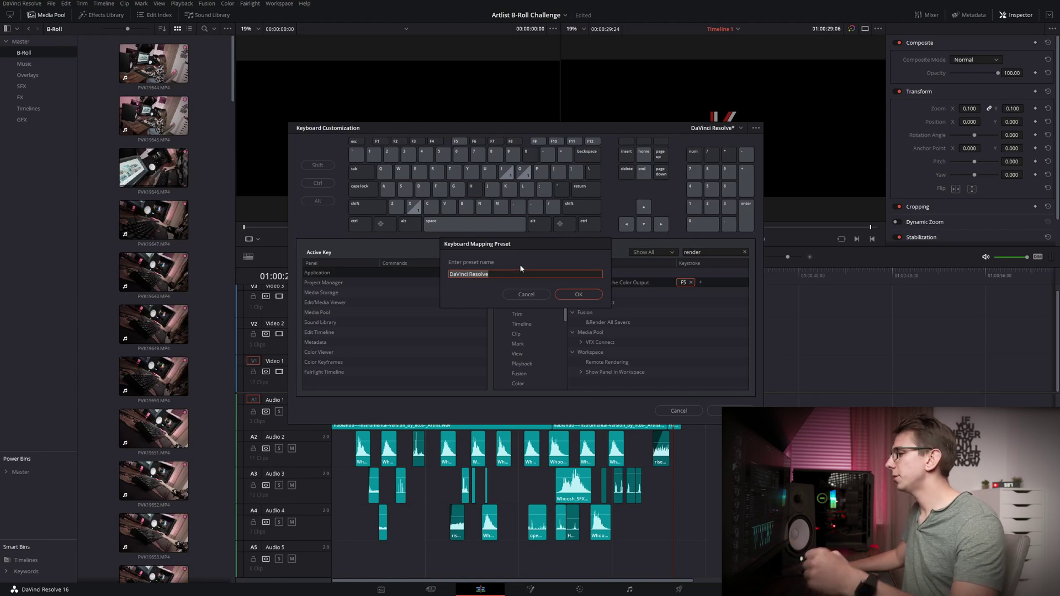
Step: Name the new preset 'Easy Cuts', confirm it in the preset list, and close Keyboard Customization
click(508, 273)
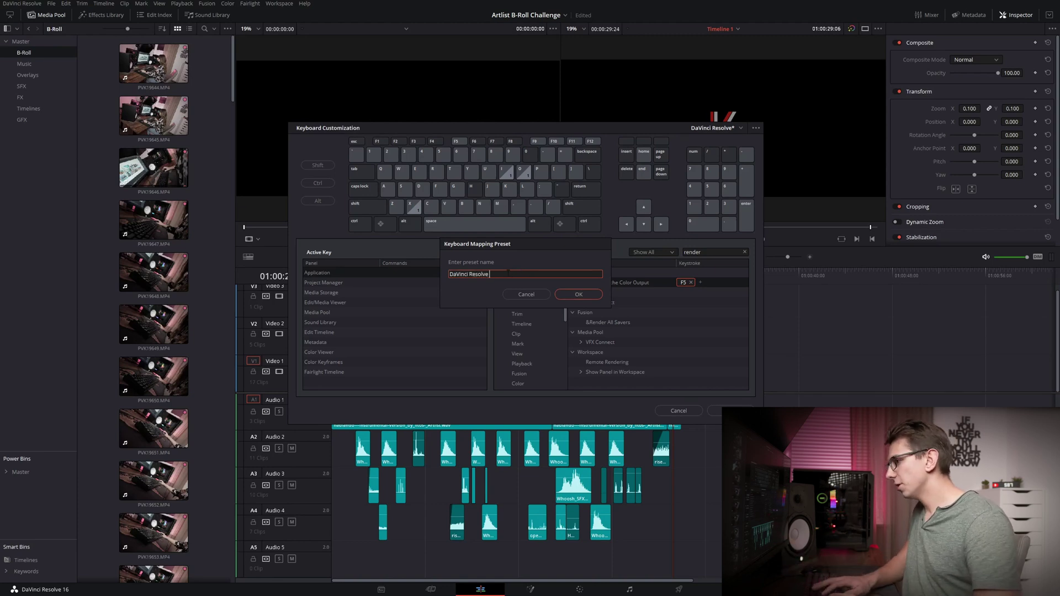
text(Easy Cuts)
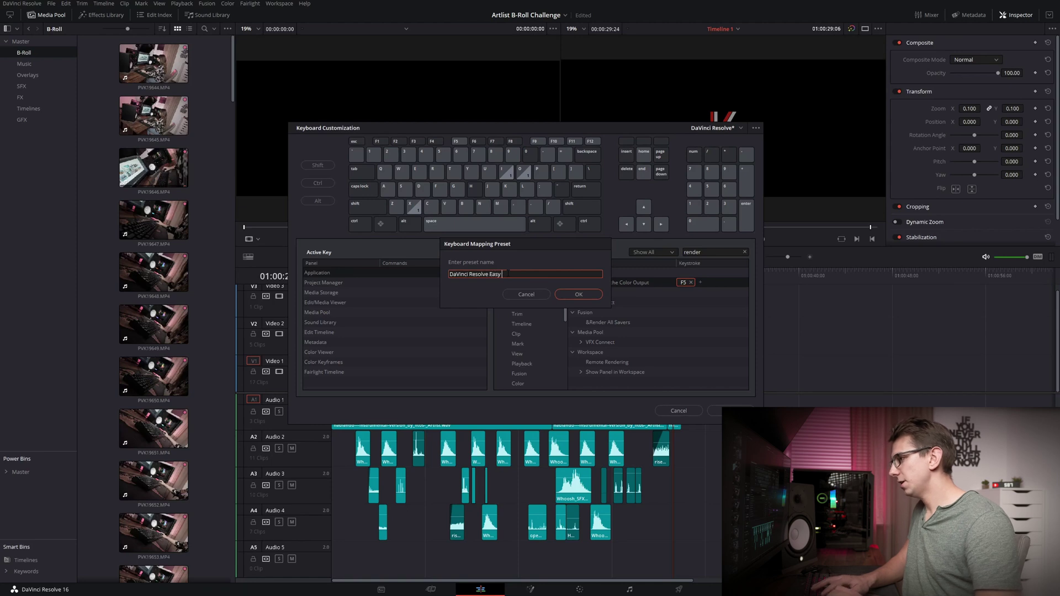
click(578, 294)
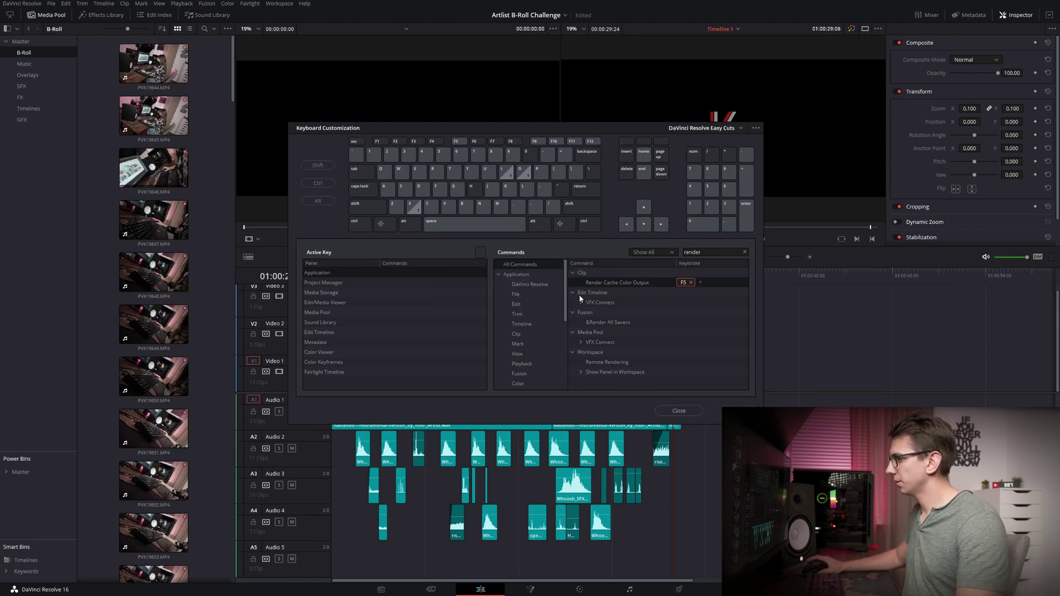
click(740, 128)
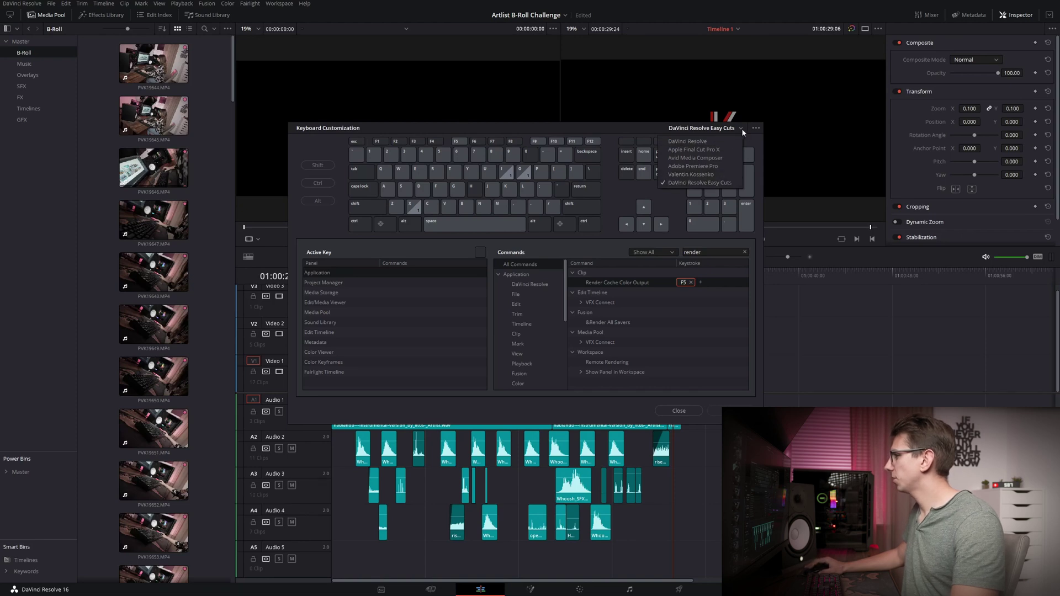
click(662, 411)
click(696, 410)
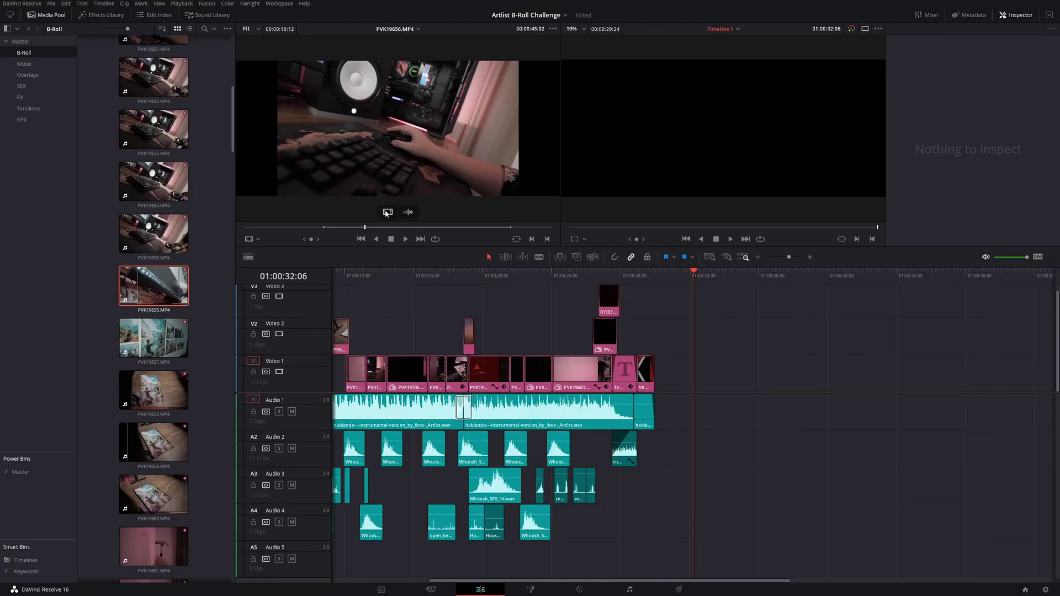
Step: Drag PVK19656 to the end of Video 1 and copy the music clip beneath it
drag(388, 212, 690, 386)
click(727, 274)
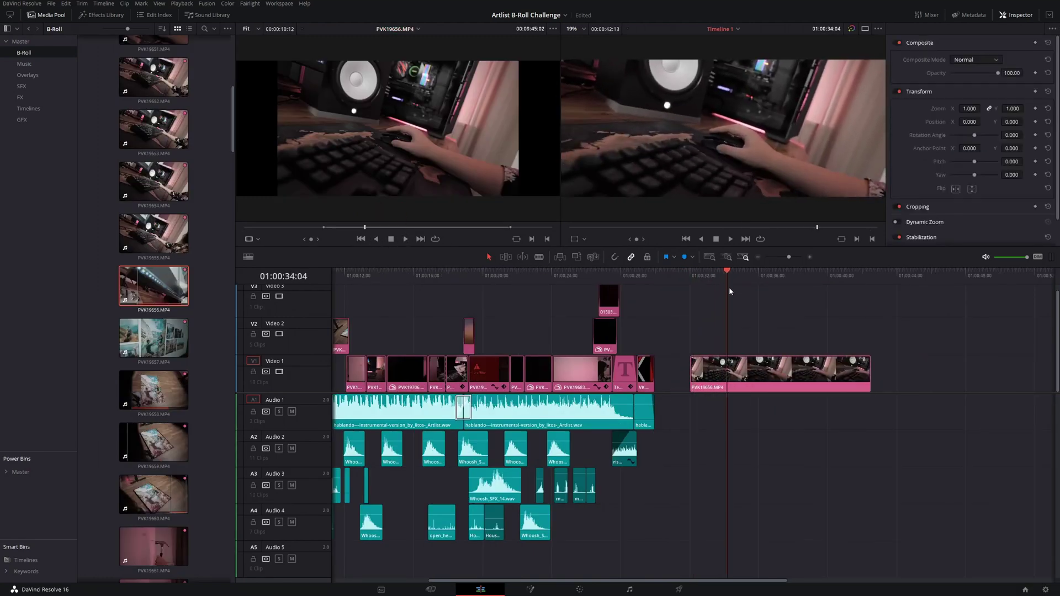
scroll(753, 338, up, 2)
drag(422, 416, 810, 418)
key(d)
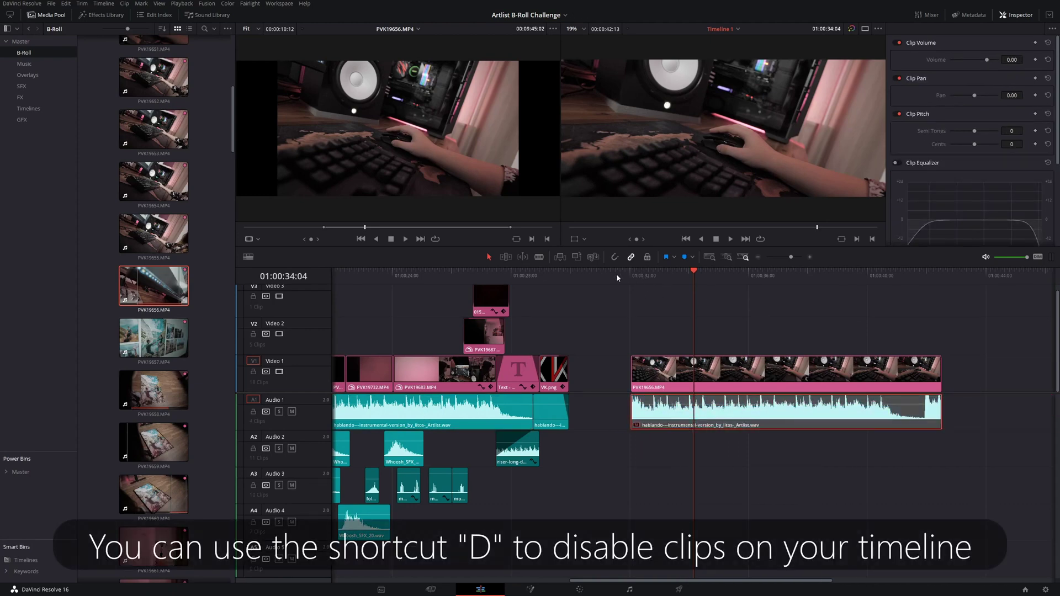
Step: Play from the playhead and test a Ctrl+B split on the clip, then undo it
key(space)
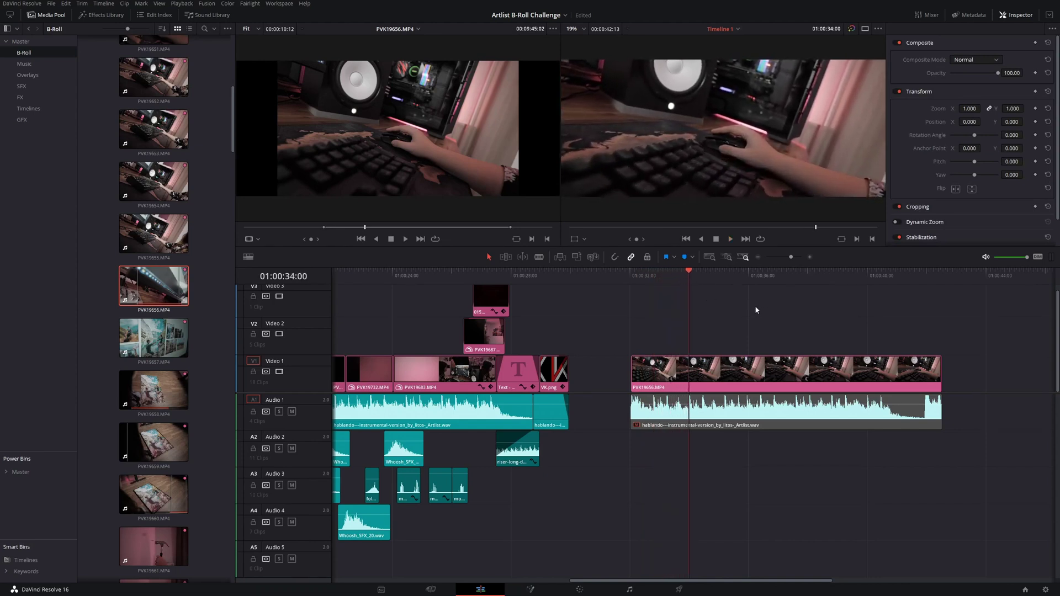
key(ctrl+b)
drag(689, 273, 722, 277)
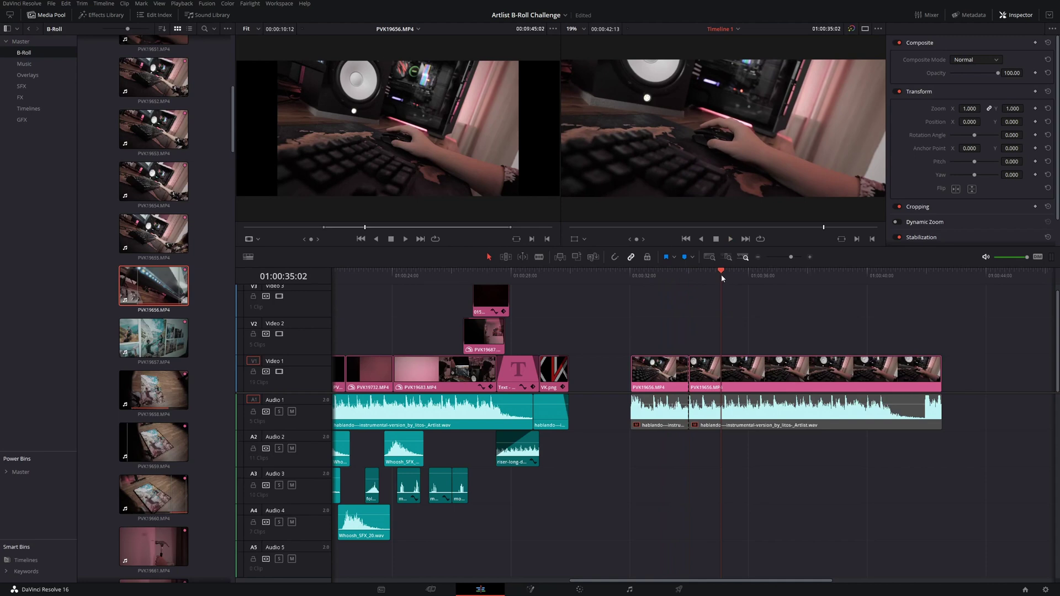
key(ctrl+z)
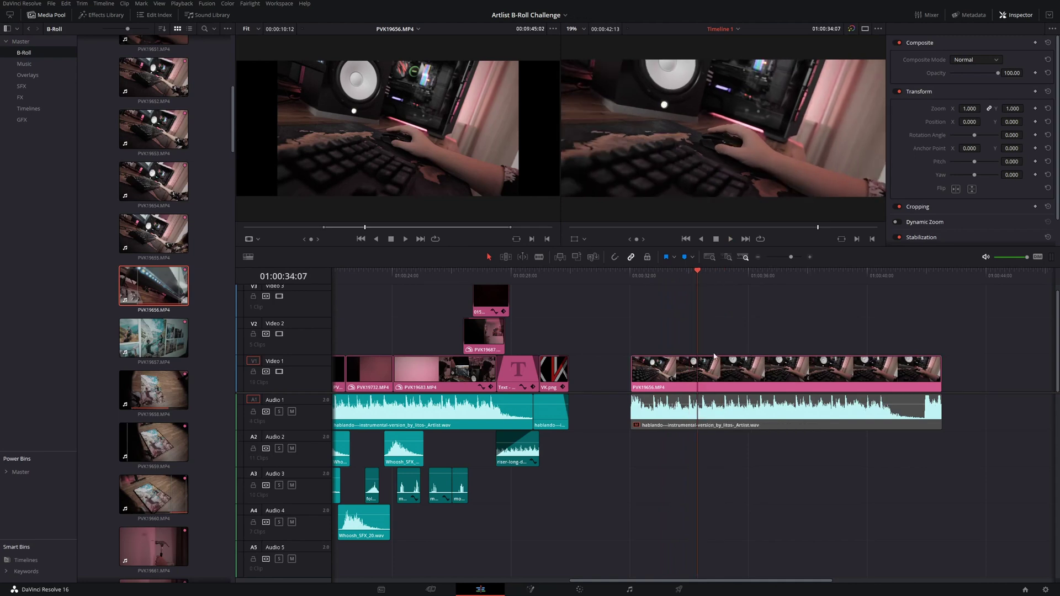
Step: Link PVK19656 with its music, test and undo a split, parking the playhead at 01:00:33:18
right_click(762, 409)
click(784, 401)
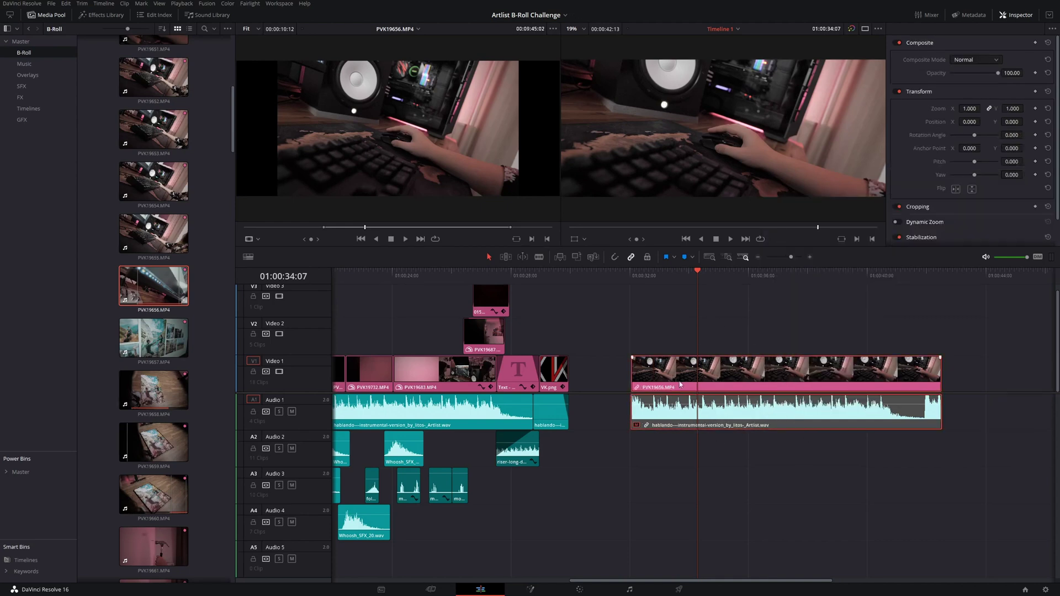
key(ctrl+b)
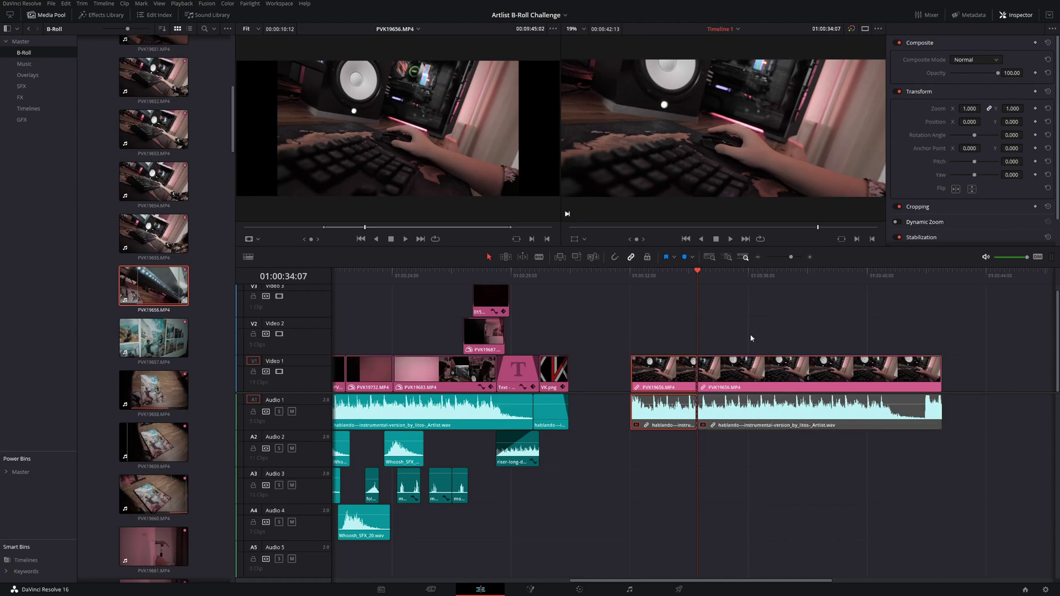
key(ctrl+z)
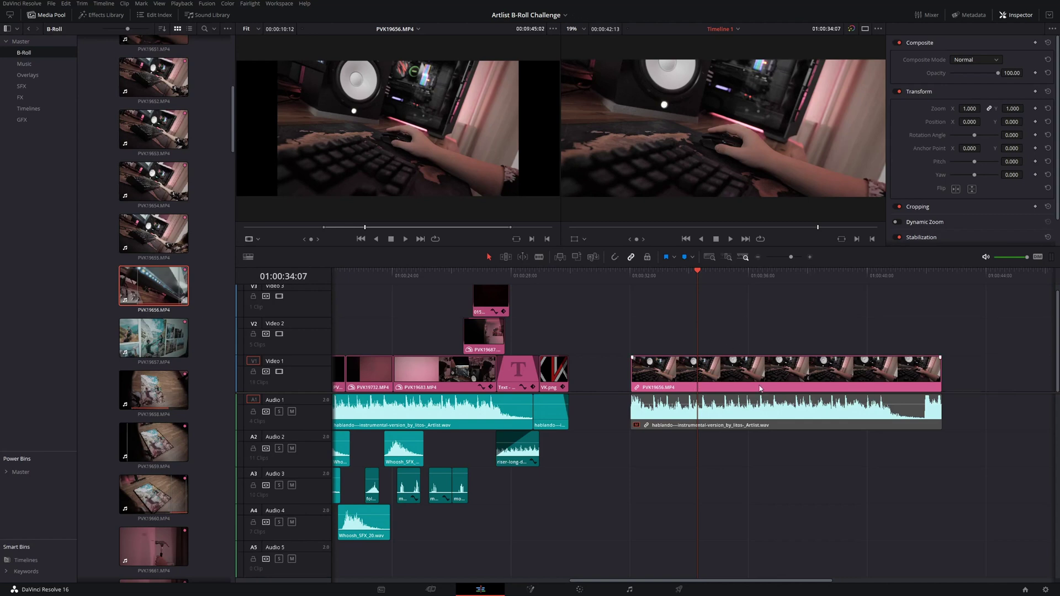
click(729, 411)
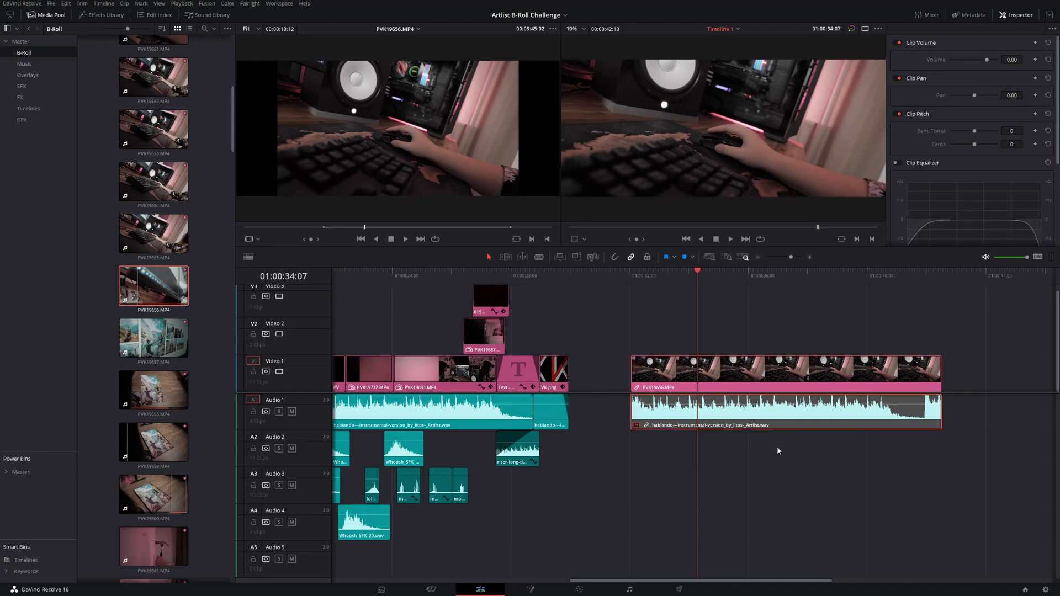
click(681, 276)
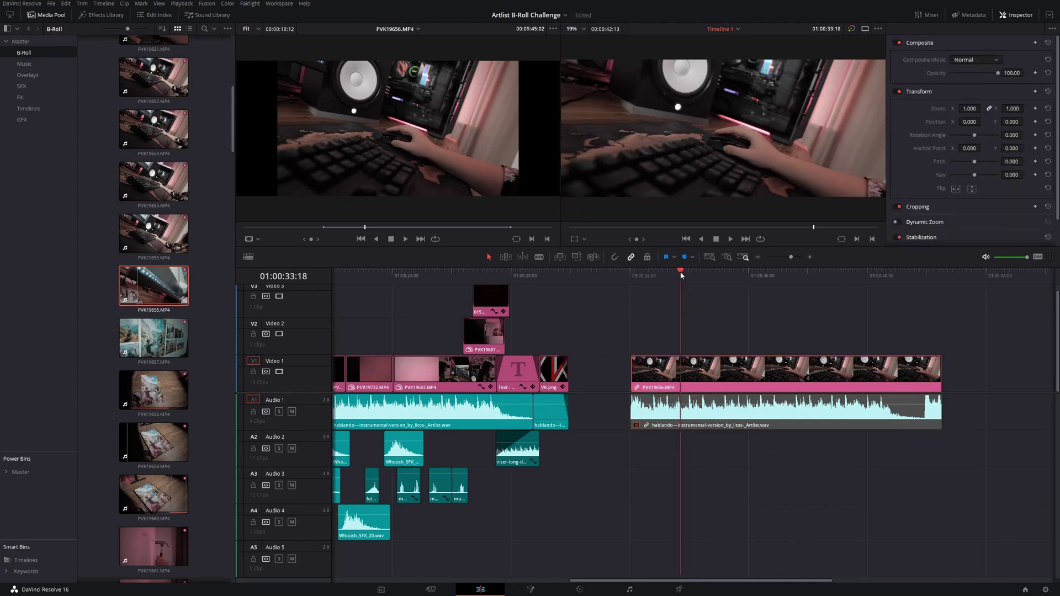
Step: Blade PVK19656 at two points and ripple-delete the middle piece with its audio, closing the gap
key(ctrl+b)
key(space)
key(ctrl+b)
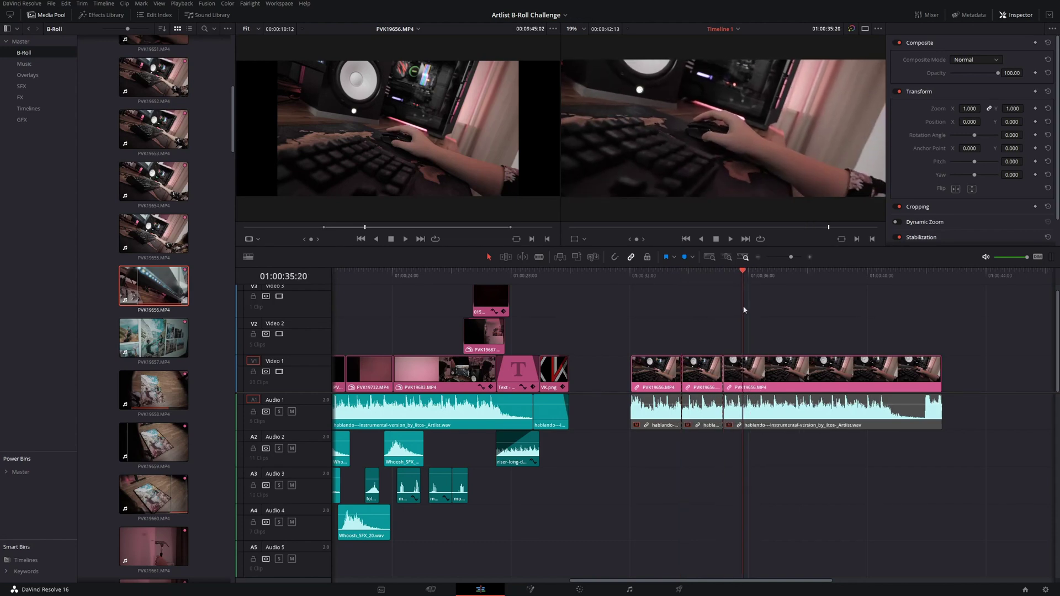
click(701, 375)
key(BackSpace)
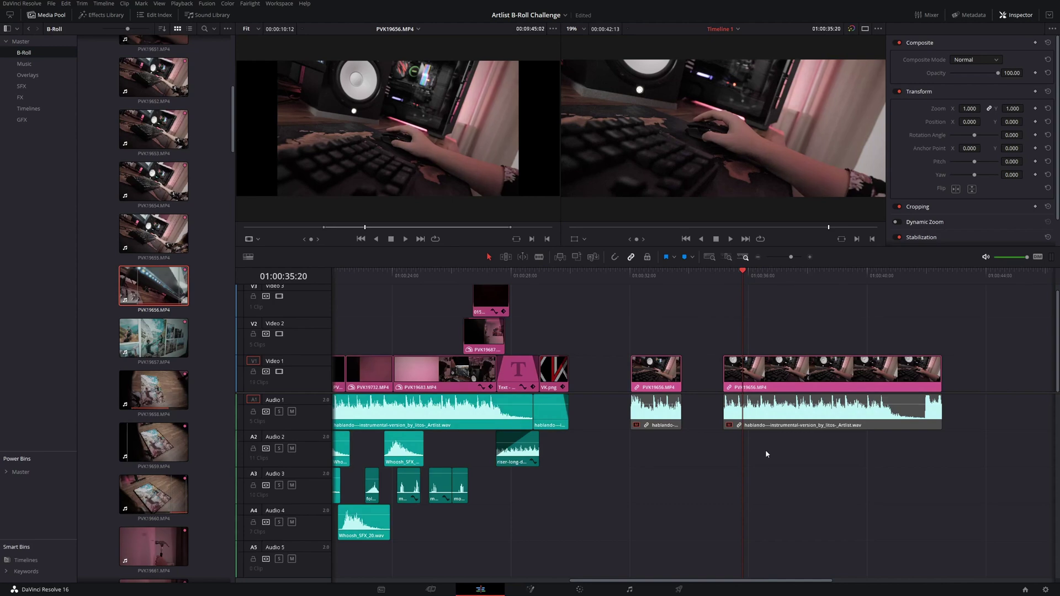
key(ctrl+z)
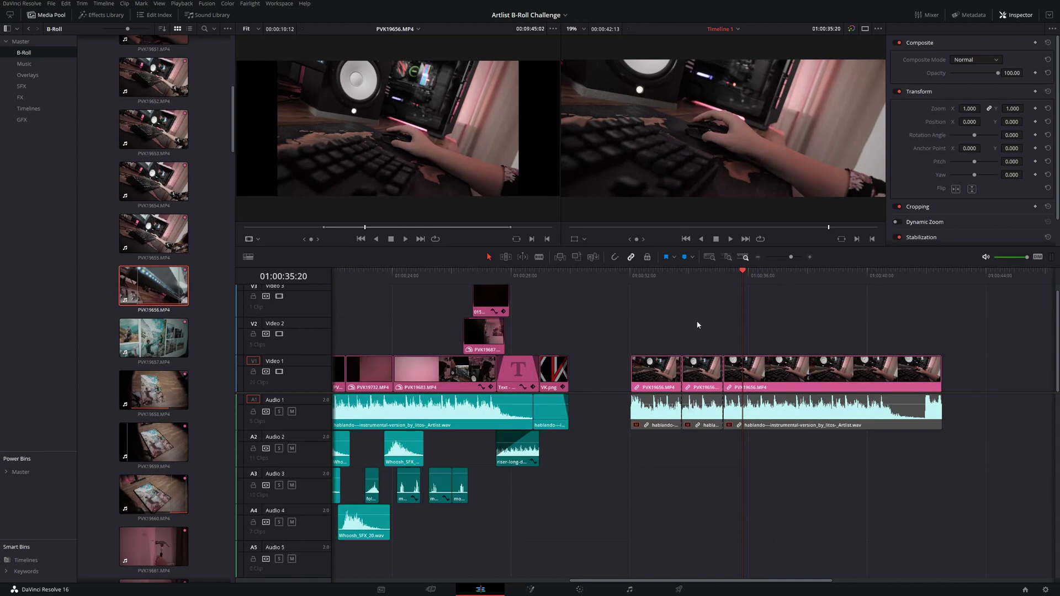
drag(697, 321, 711, 472)
key(shift+BackSpace)
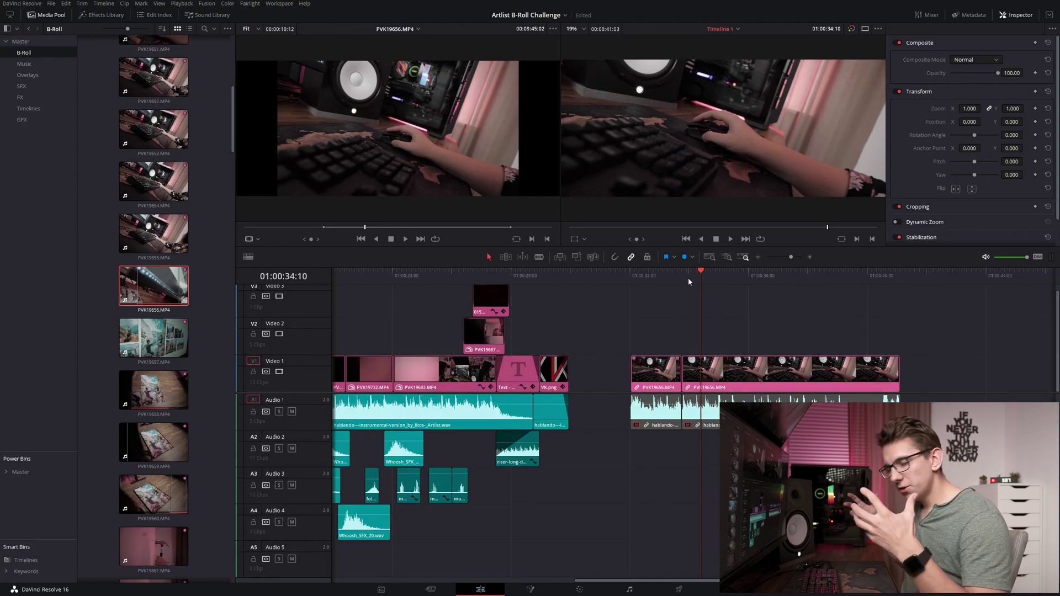
Step: Step back one frame and trim the edit point between the PVK19656 pieces in Trim Edit mode
key(Left)
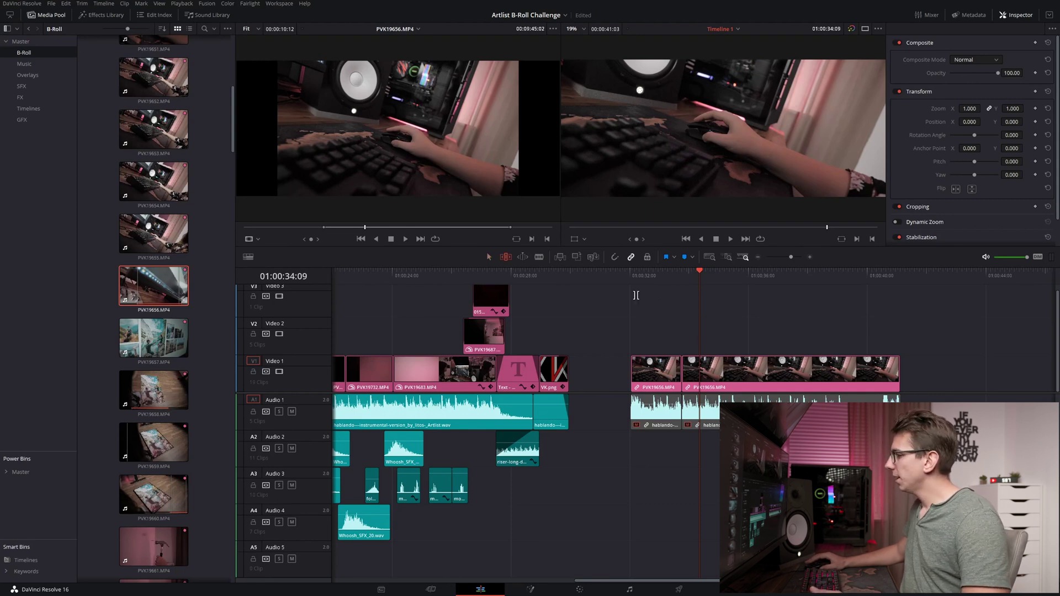
click(500, 257)
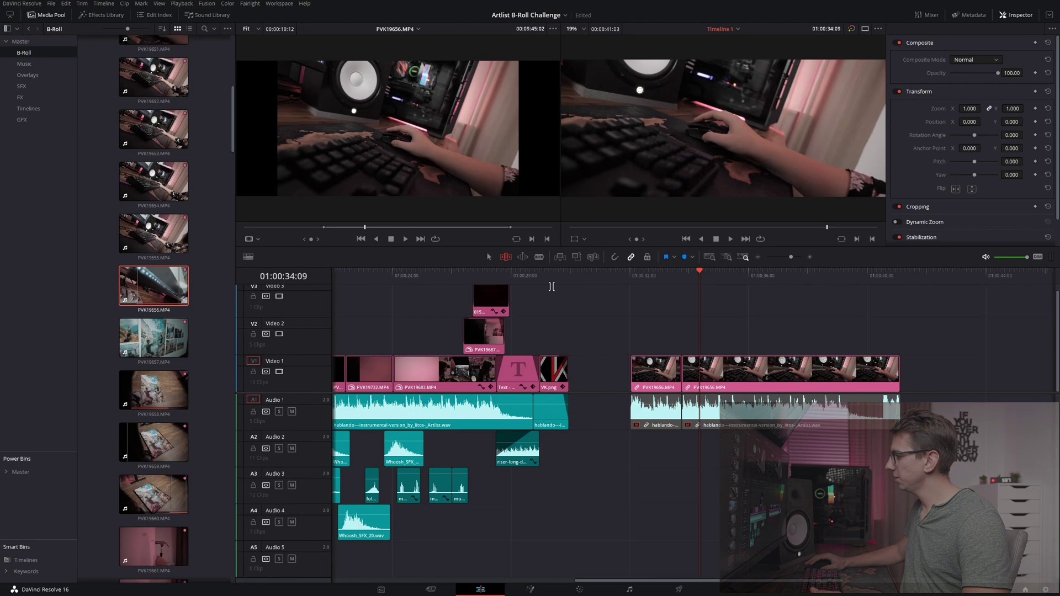
mouse_move(679, 370)
mouse_down()
mouse_move(712, 370)
mouse_move(683, 369)
mouse_up()
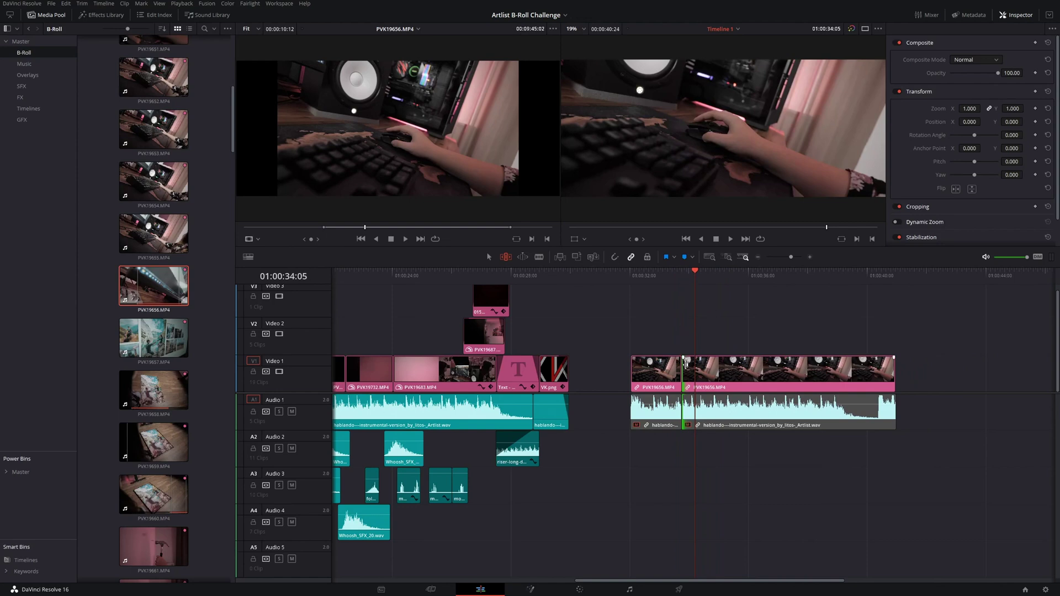
click(685, 361)
key(a)
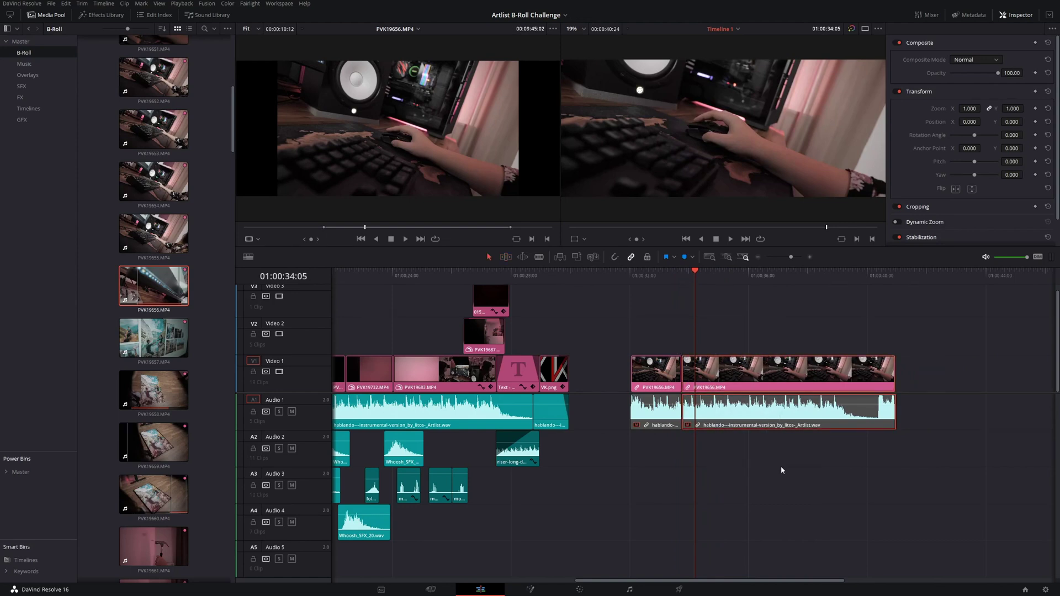
Step: Move the right piece later, extend the left piece, delete the gap, then pull the edit earlier
drag(712, 380, 785, 380)
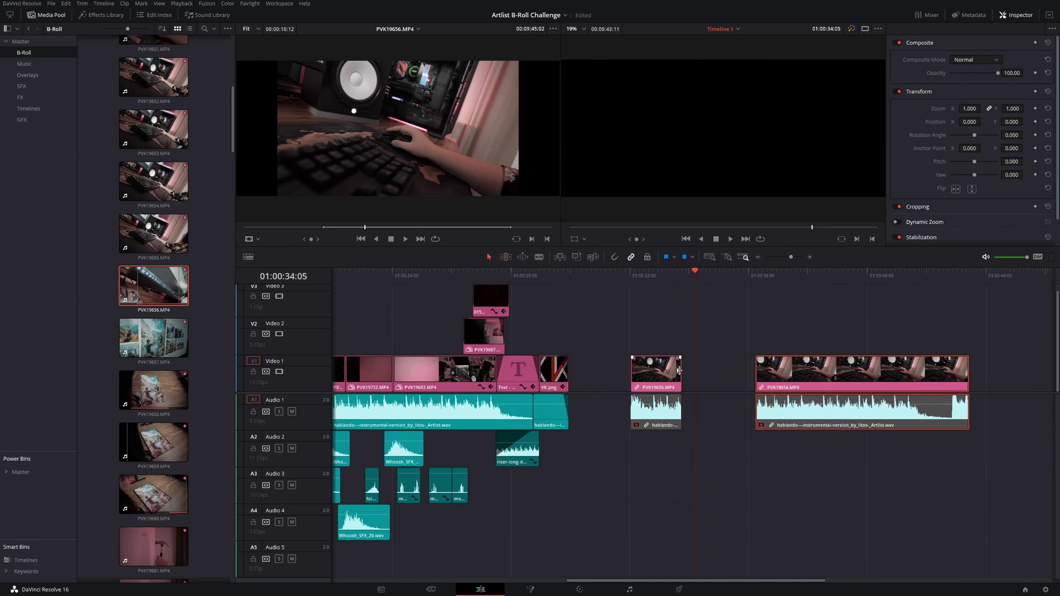
drag(678, 370, 728, 370)
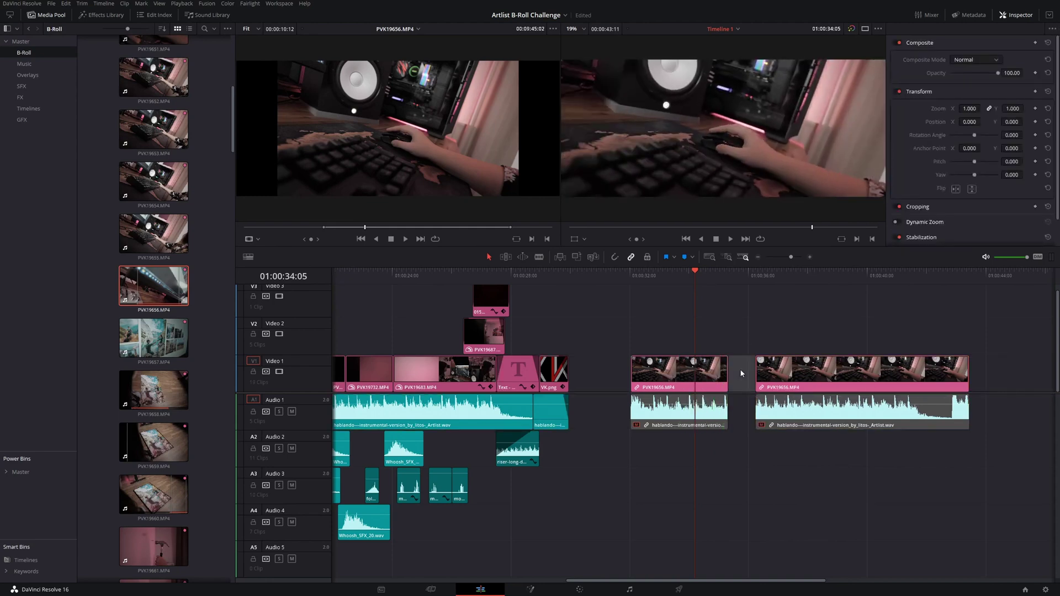
click(741, 373)
key(Delete)
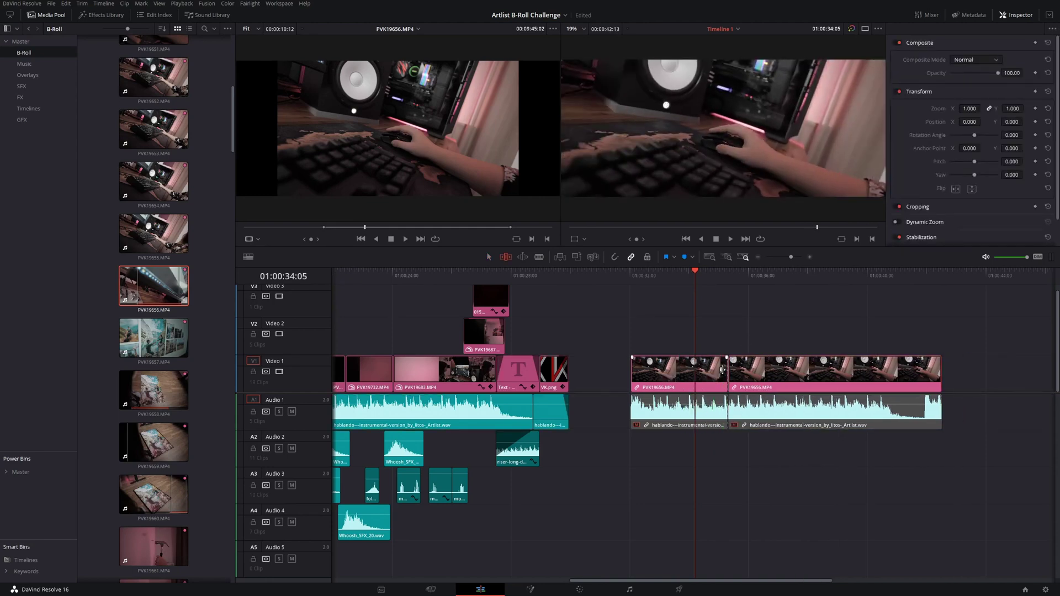
key(period)
key(period)
key(period)
key(period)
key(period)
key(period)
key(period)
key(period)
key(period)
key(period)
key(period)
key(period)
key(period)
key(period)
key(period)
key(period)
key(period)
key(period)
key(period)
key(period)
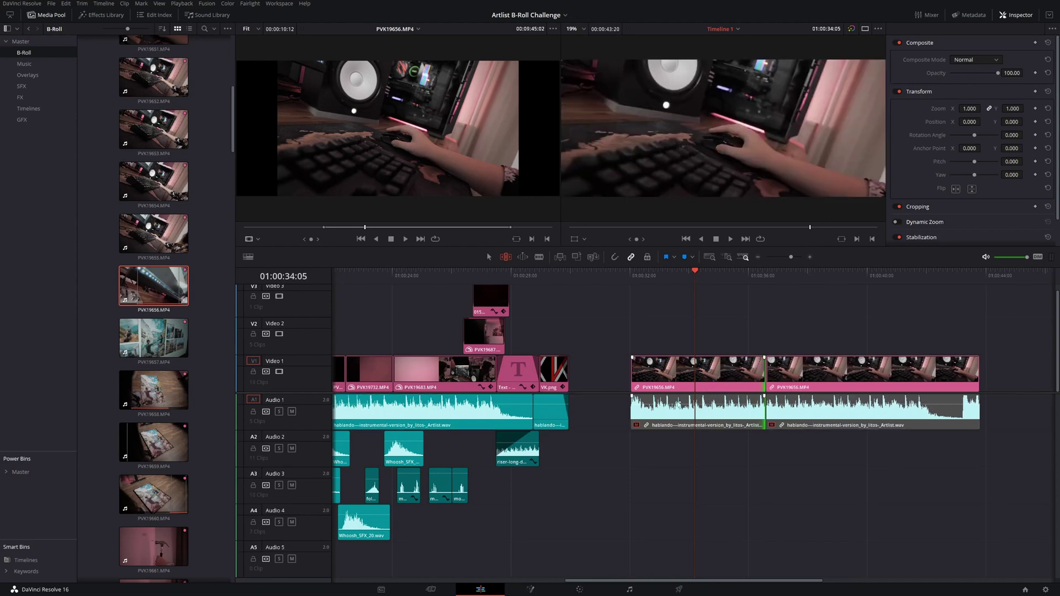
drag(765, 368, 725, 367)
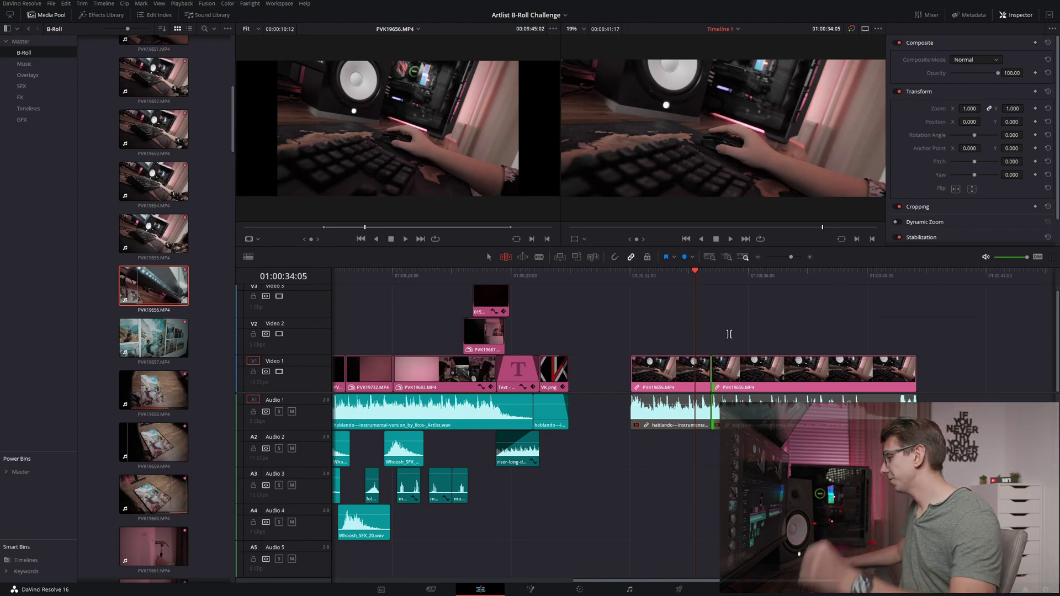
key(a)
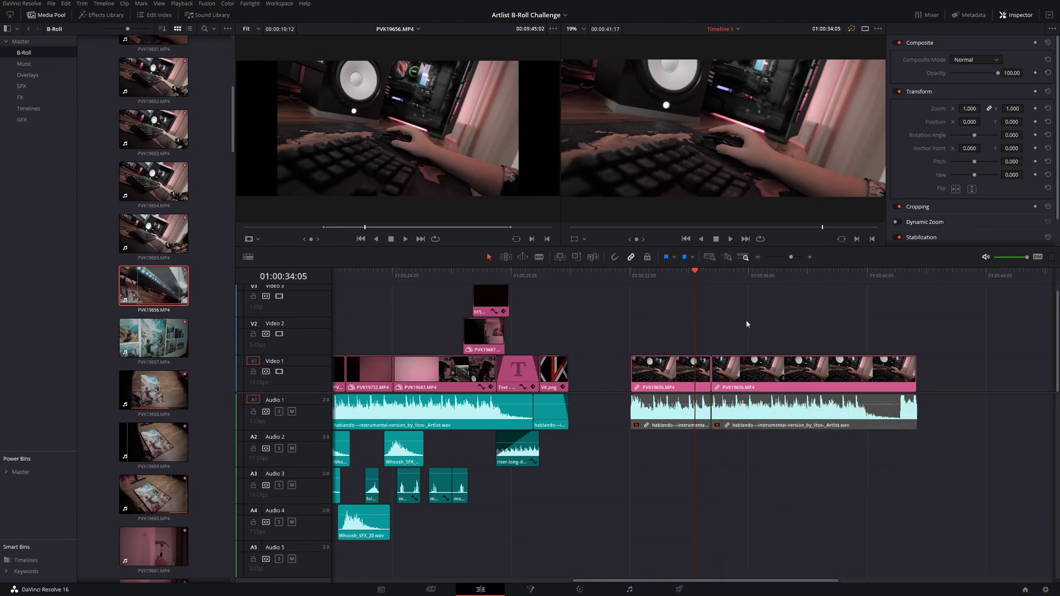
Step: Slip the footage inside the second PVK19656 piece, return to Selection mode, and zoom the timeline out
key(b)
mouse_move(778, 367)
mouse_down()
mouse_move(792, 364)
mouse_move(779, 365)
mouse_up()
key(a)
key(ctrl+minus)
scroll(731, 328, down, 3)
scroll(697, 339, up, 6)
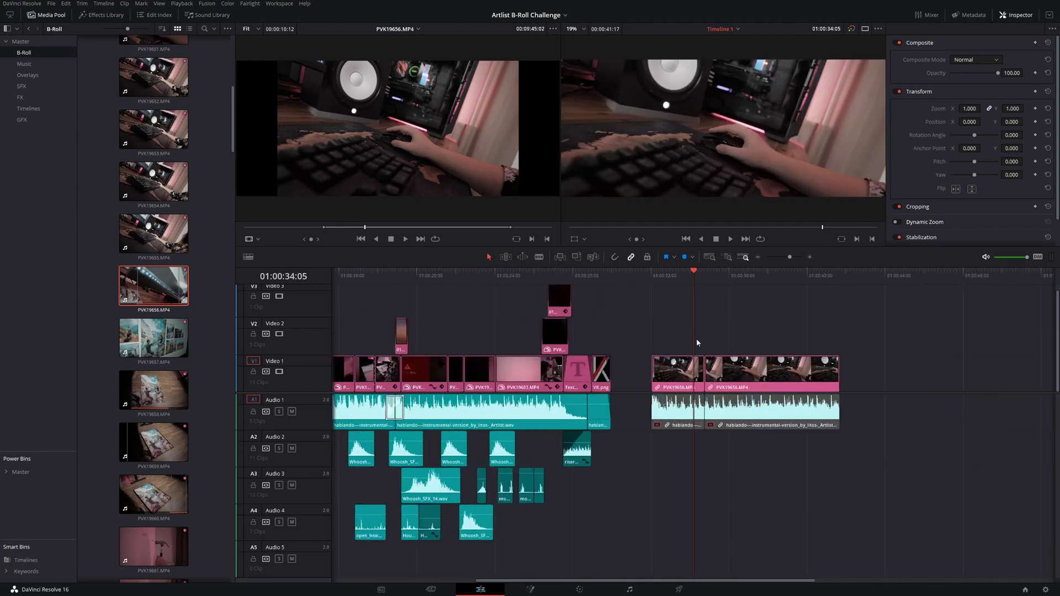
scroll(739, 334, down, 4)
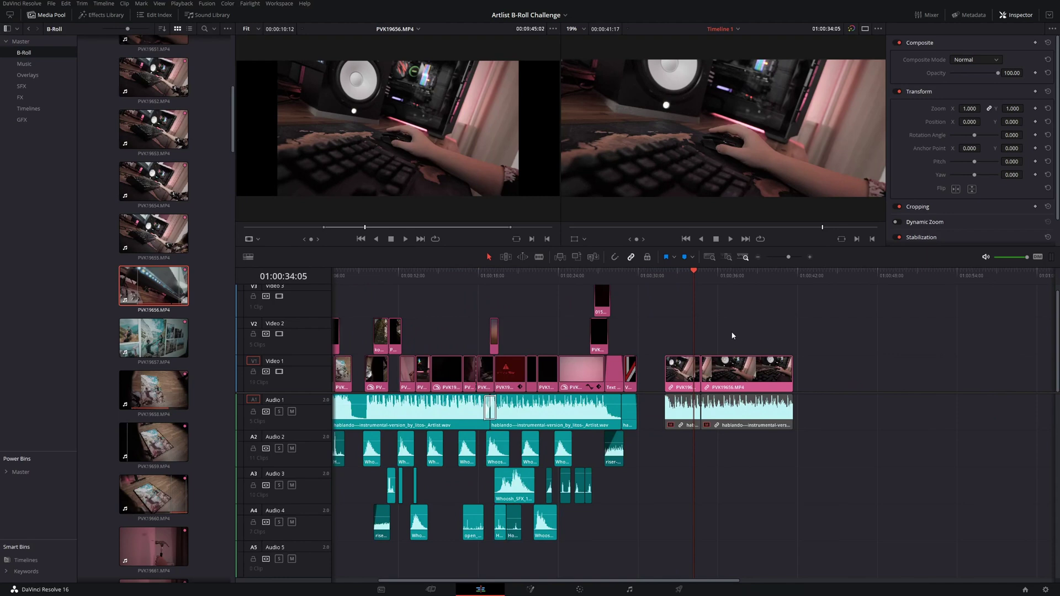